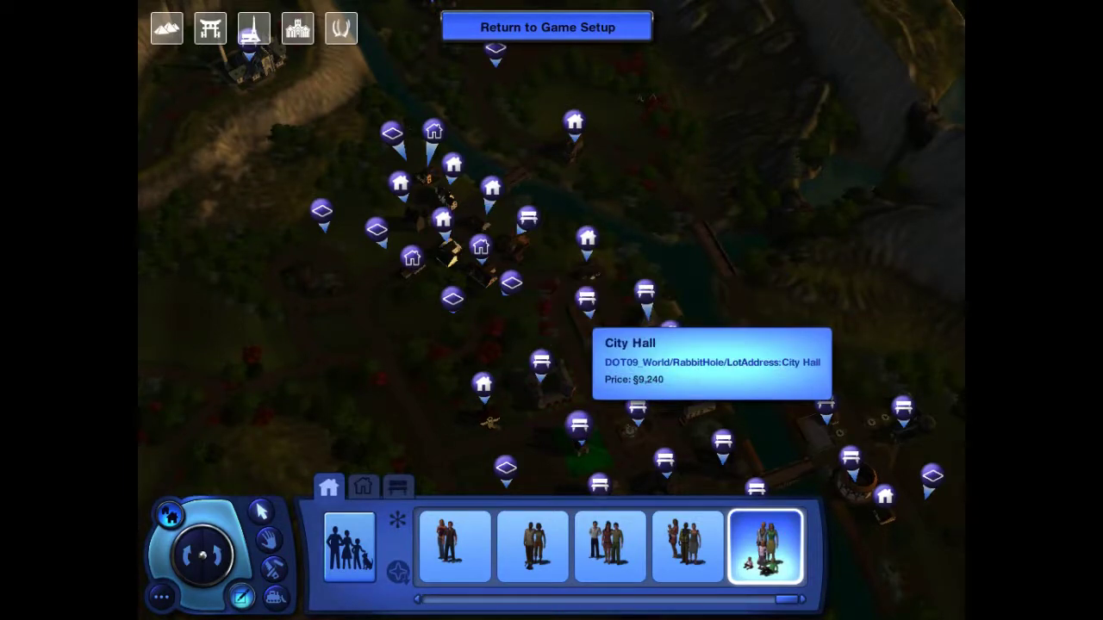
Step: Examine the world map's lots and households from the town centre down to the offshore islands
key(s)
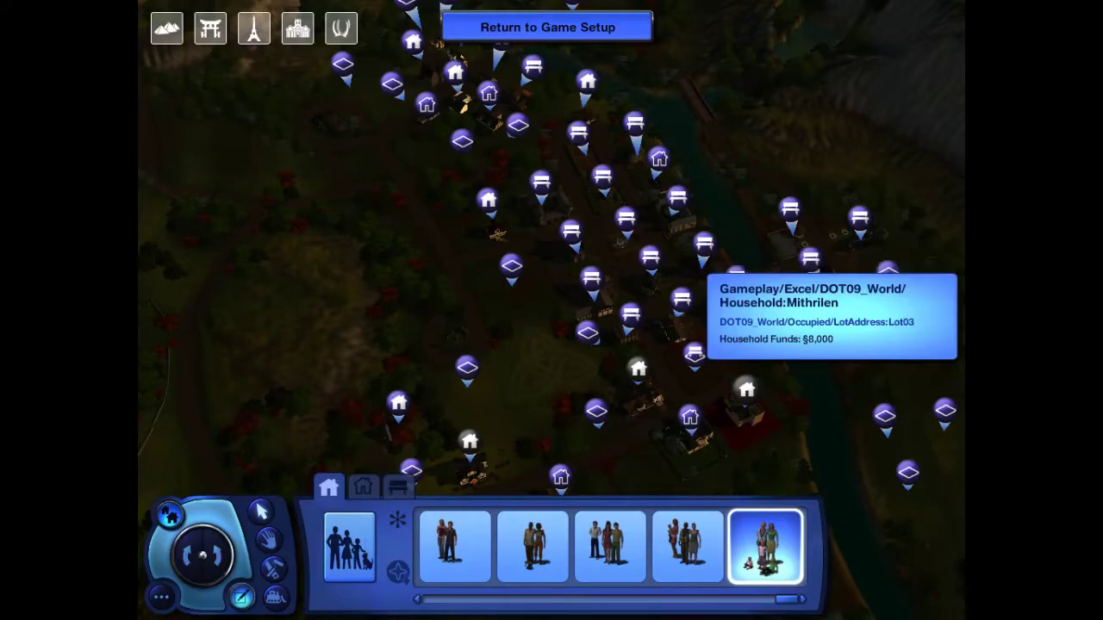
key(s)
key(d)
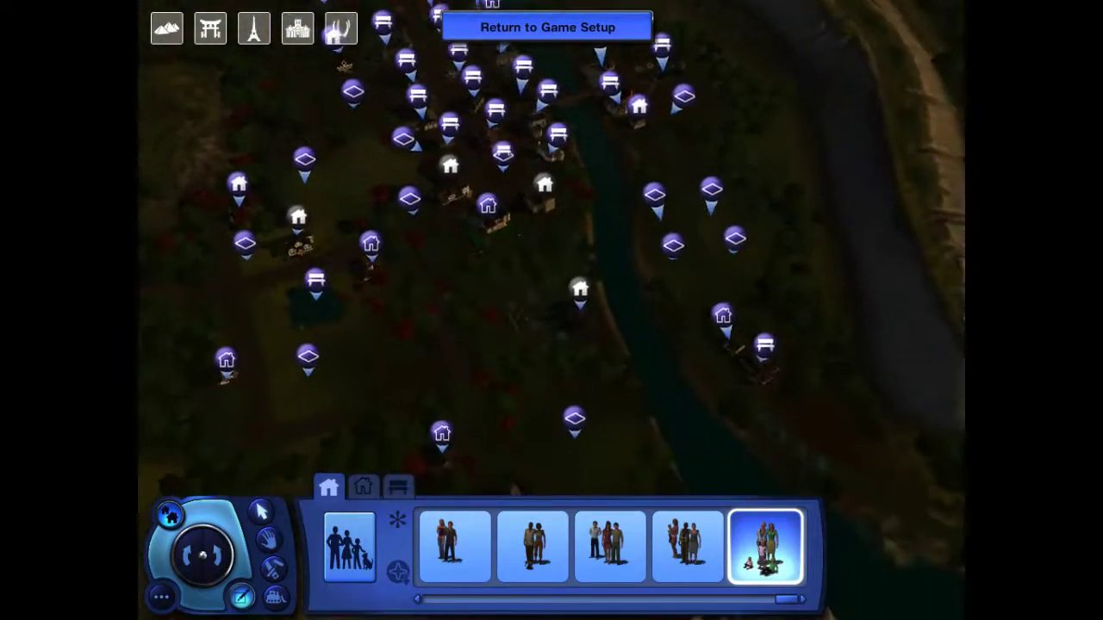
key(s)
key(d)
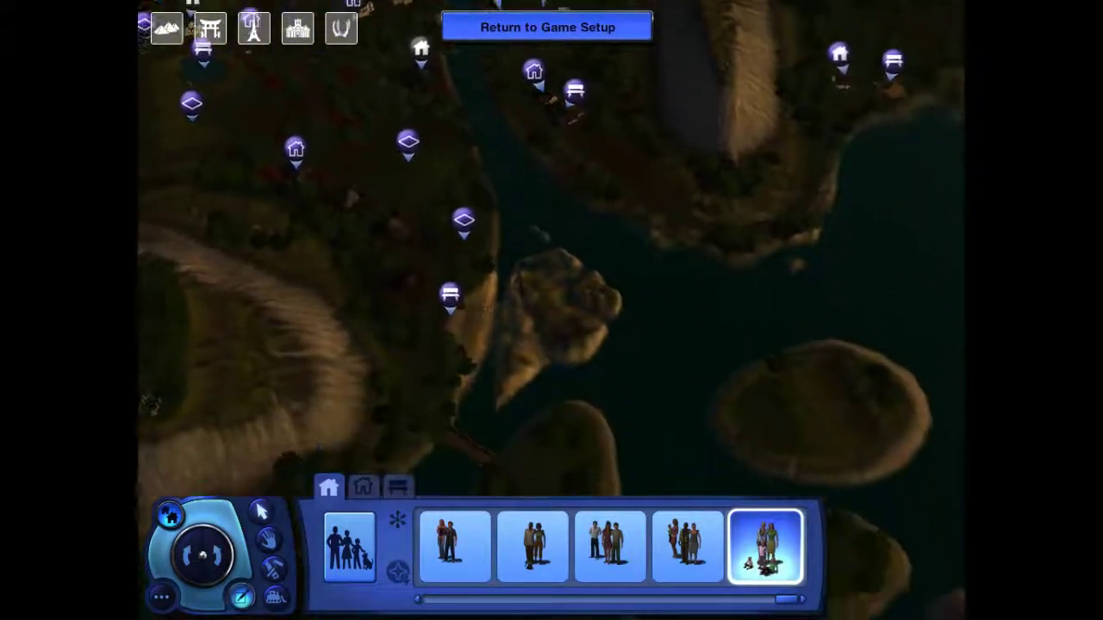
key(s)
key(d)
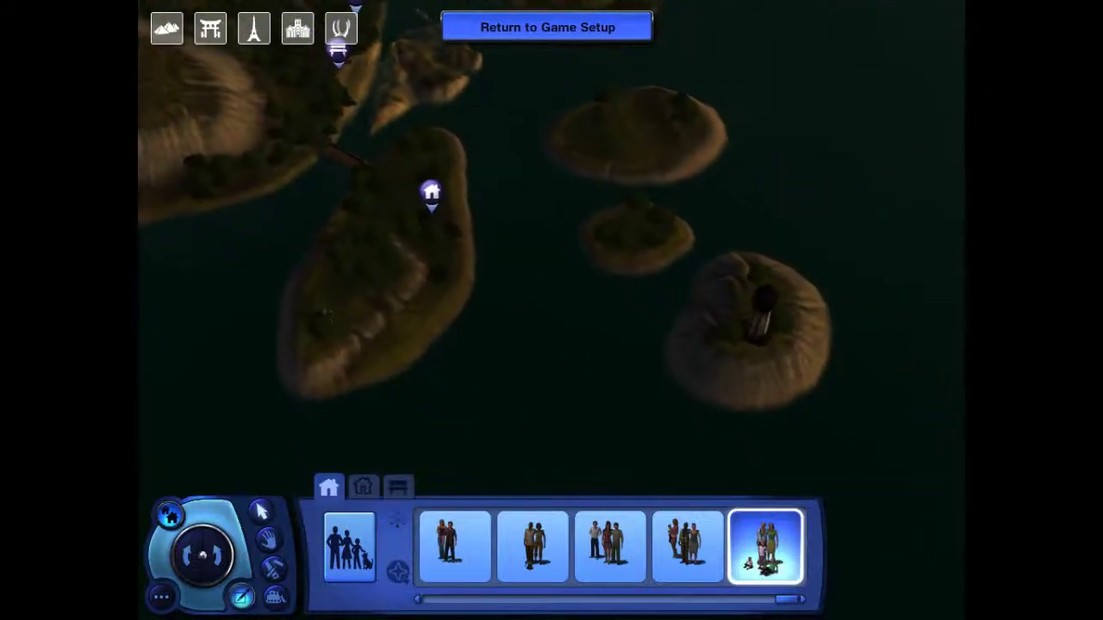
key(s)
Step: Enter the world editing mode and identify the lighthouse object on the small island, leaving it in place
click(241, 596)
key(d)
scroll(551, 311, up, 3)
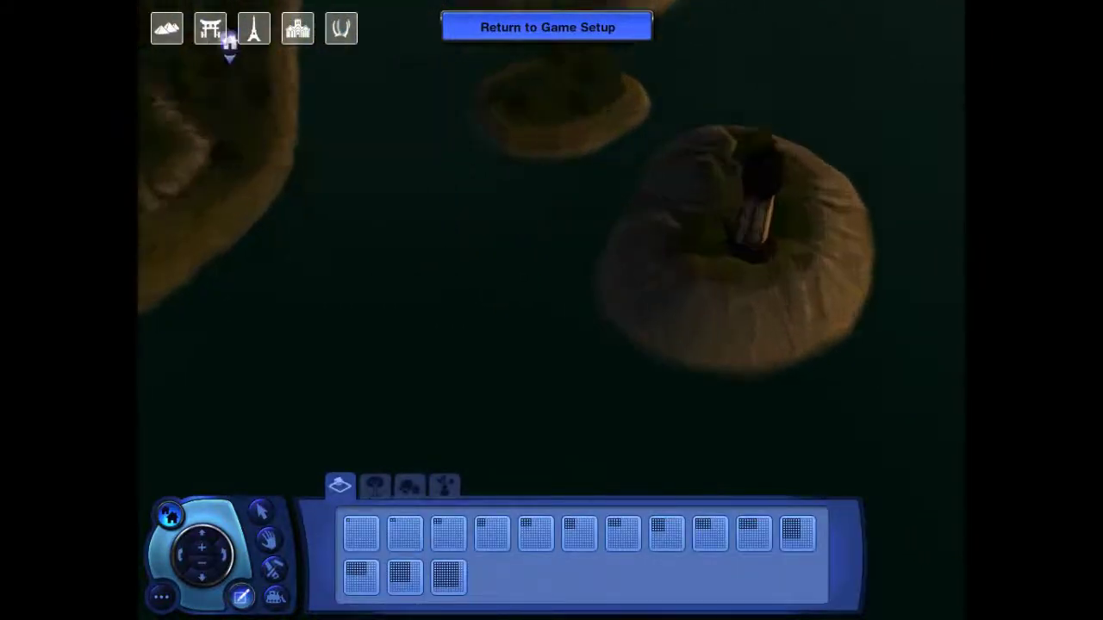
scroll(758, 250, up, 3)
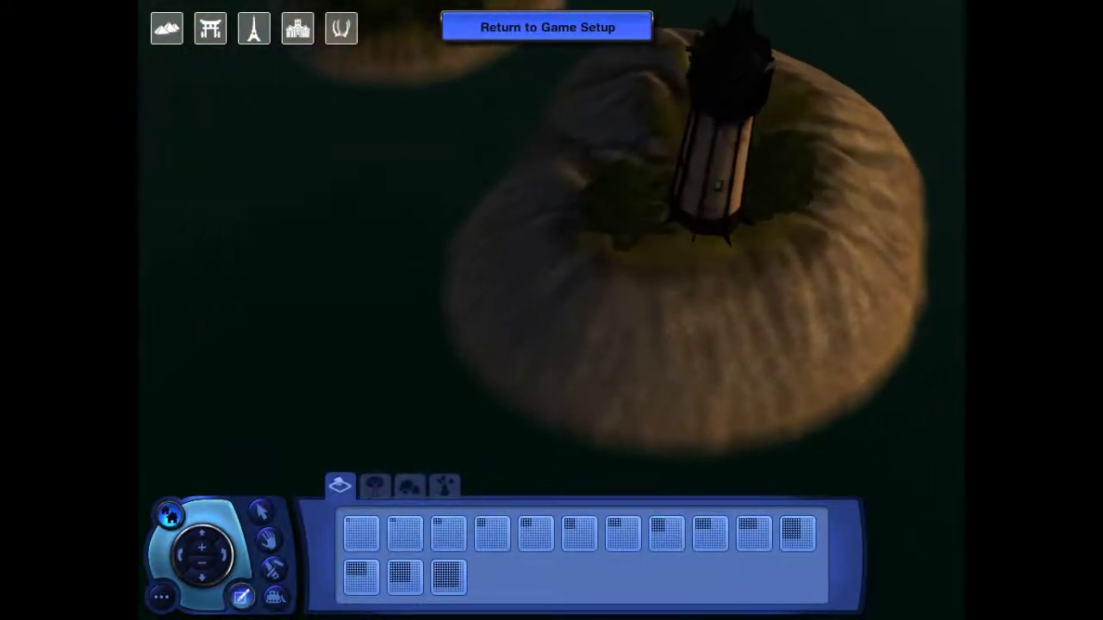
middle_click(754, 147)
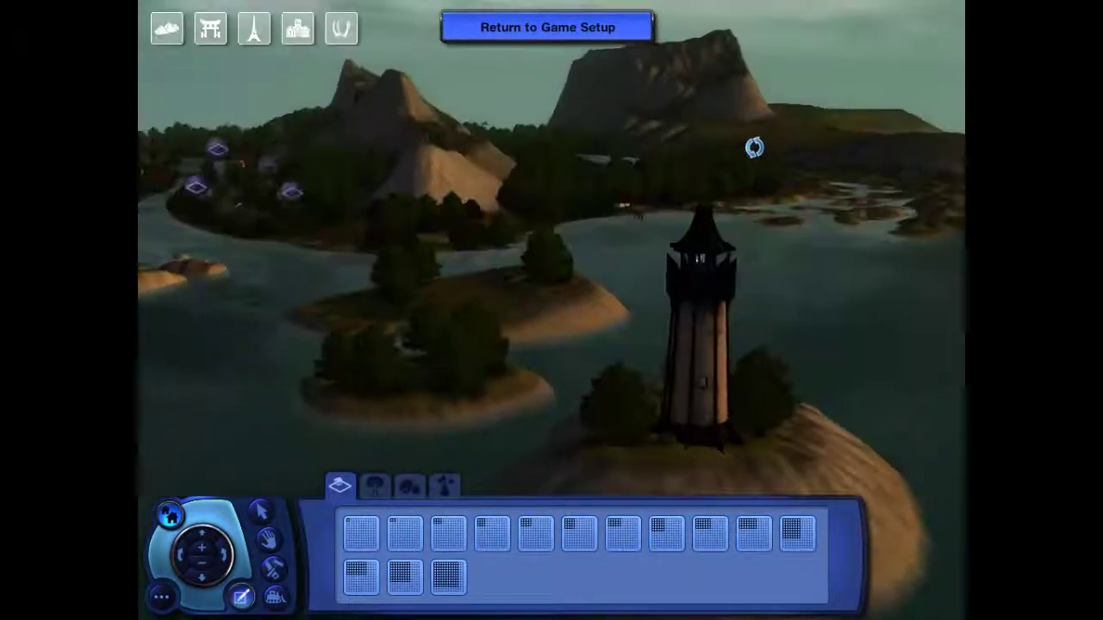
key(q)
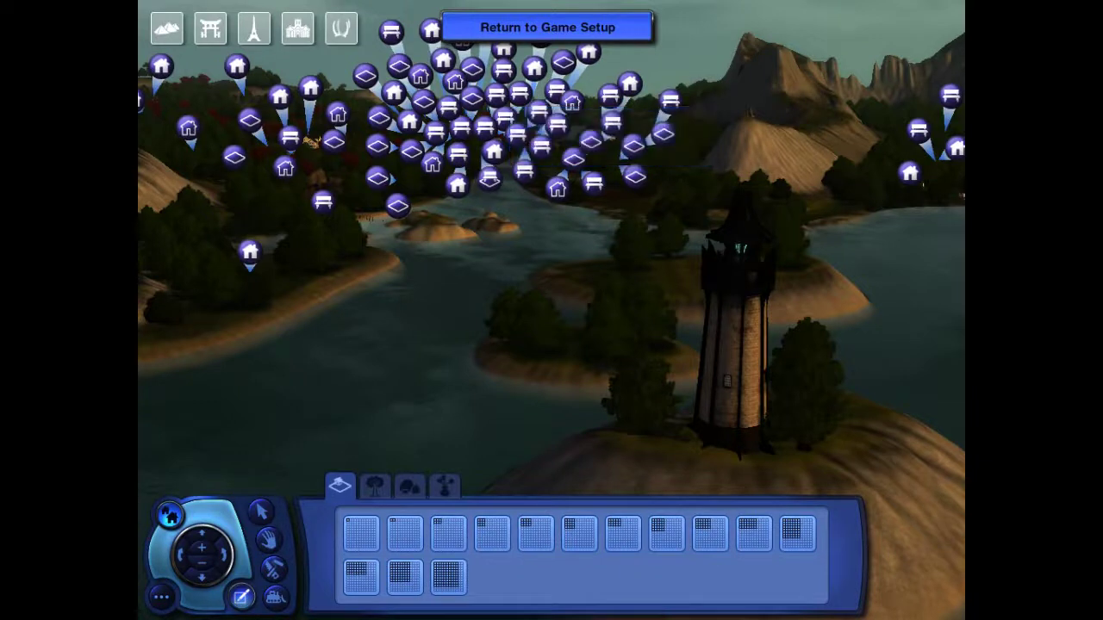
click(733, 362)
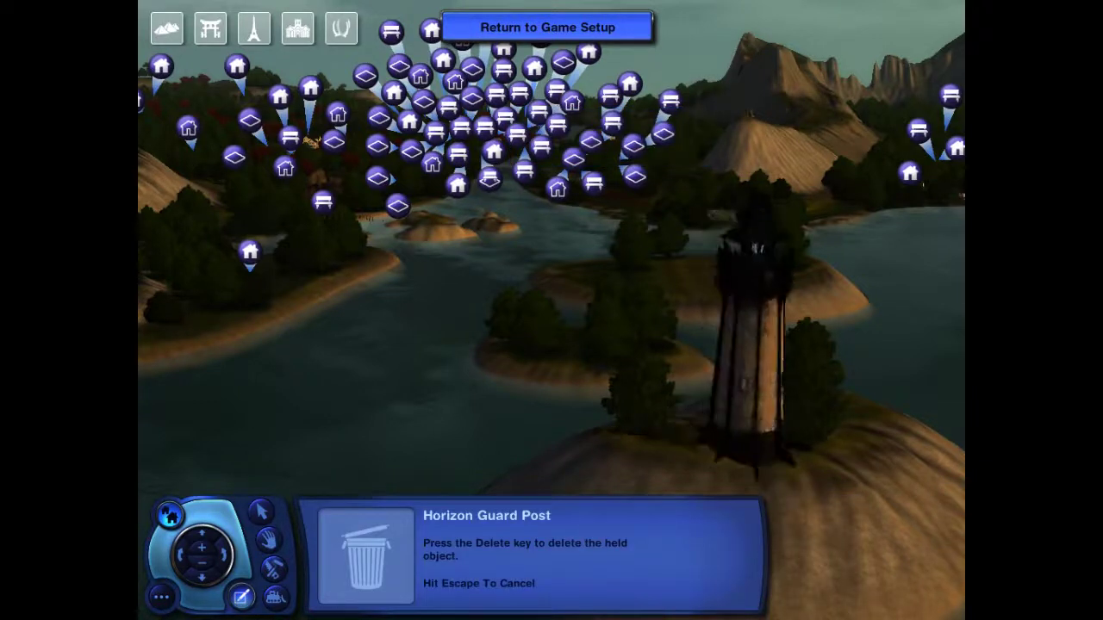
key(Escape)
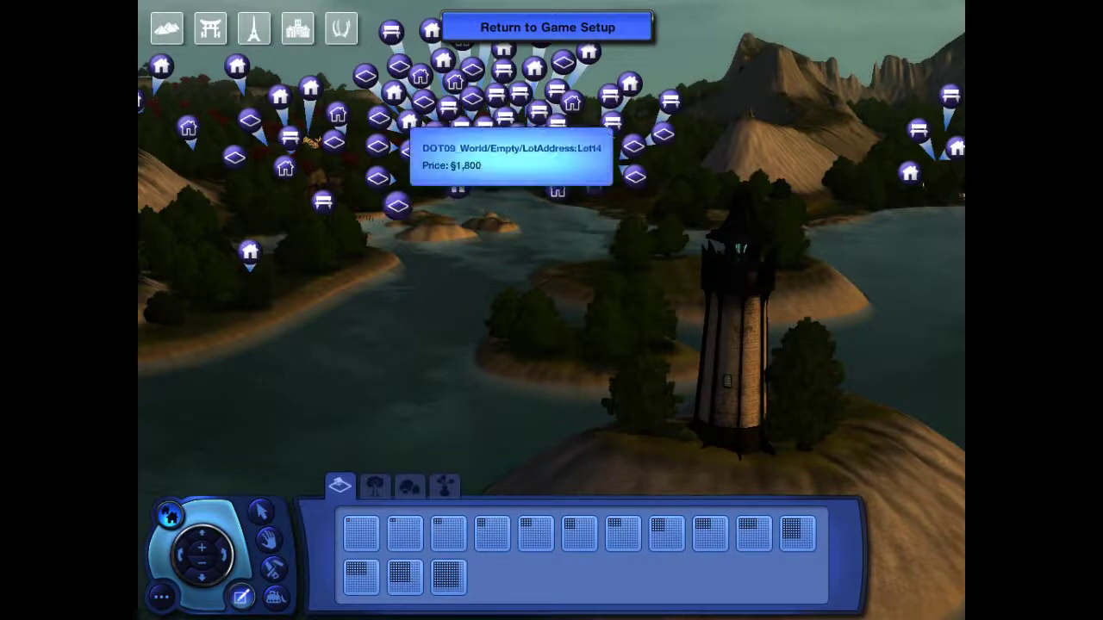
scroll(388, 116, up, 1)
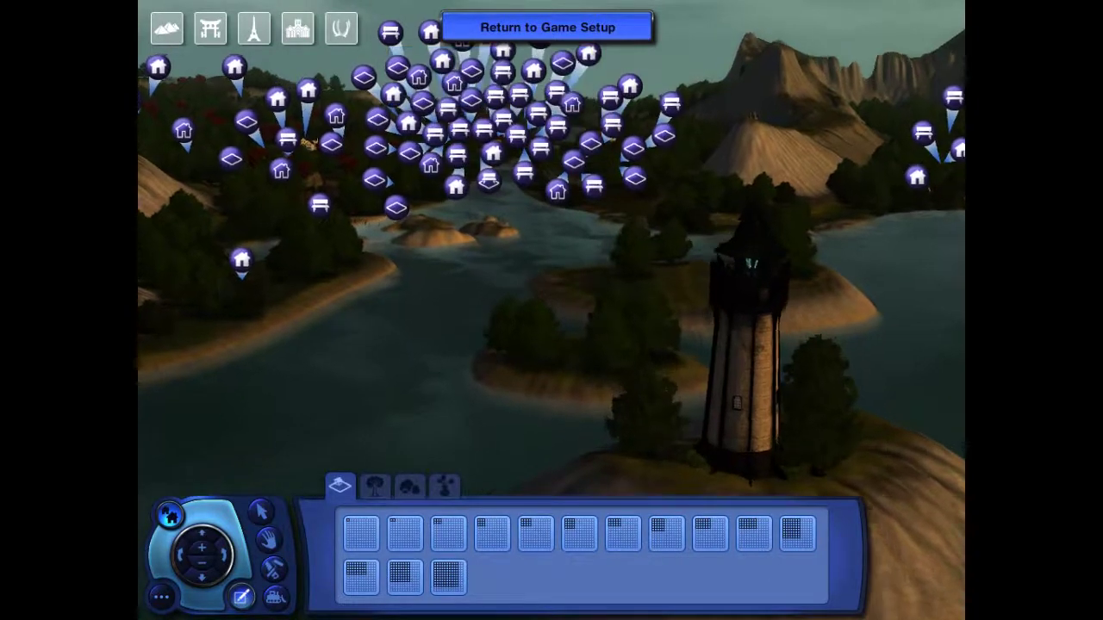
click(161, 596)
click(170, 523)
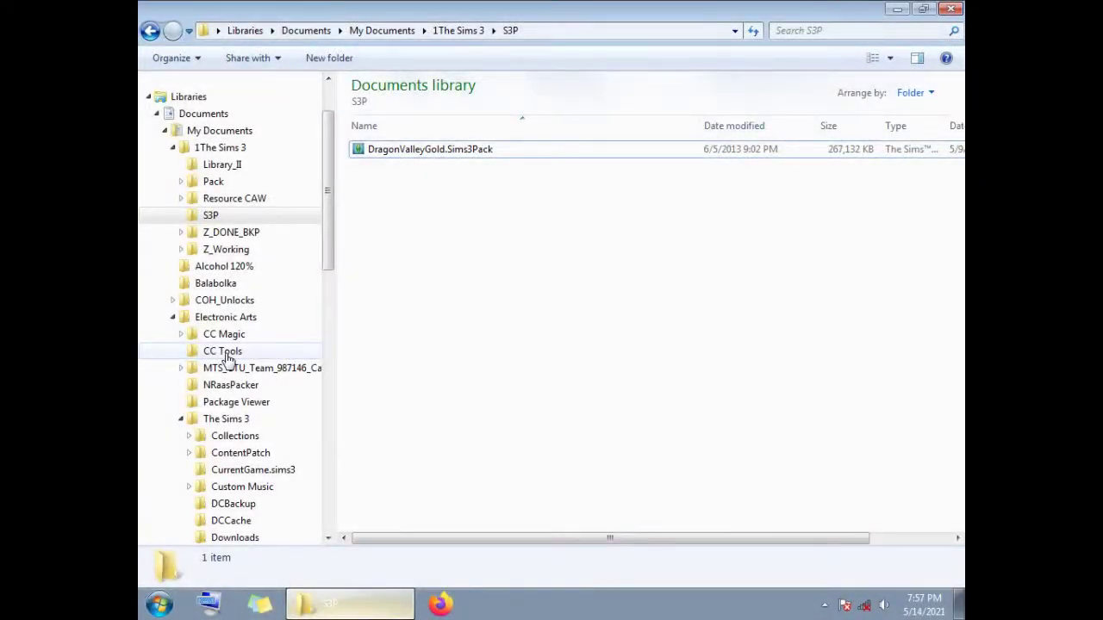
Step: Extract the Sims3Pack in the S3P folder to the Pack folder using Sims3Pack Multi Installer.exe from CC Tools
click(228, 355)
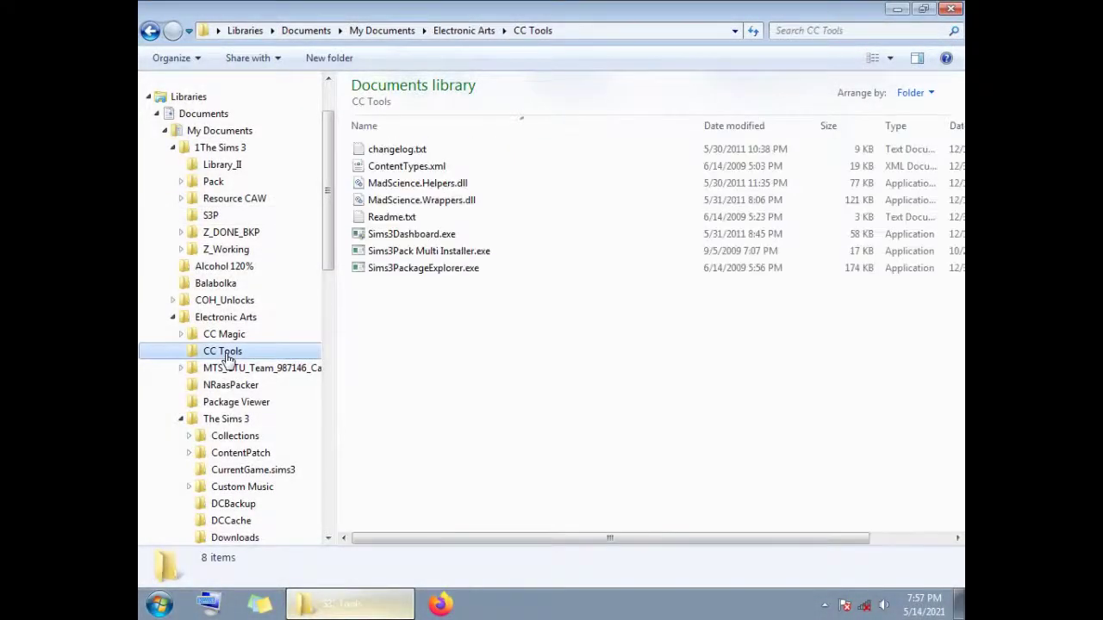
double_click(483, 258)
drag(468, 53, 666, 113)
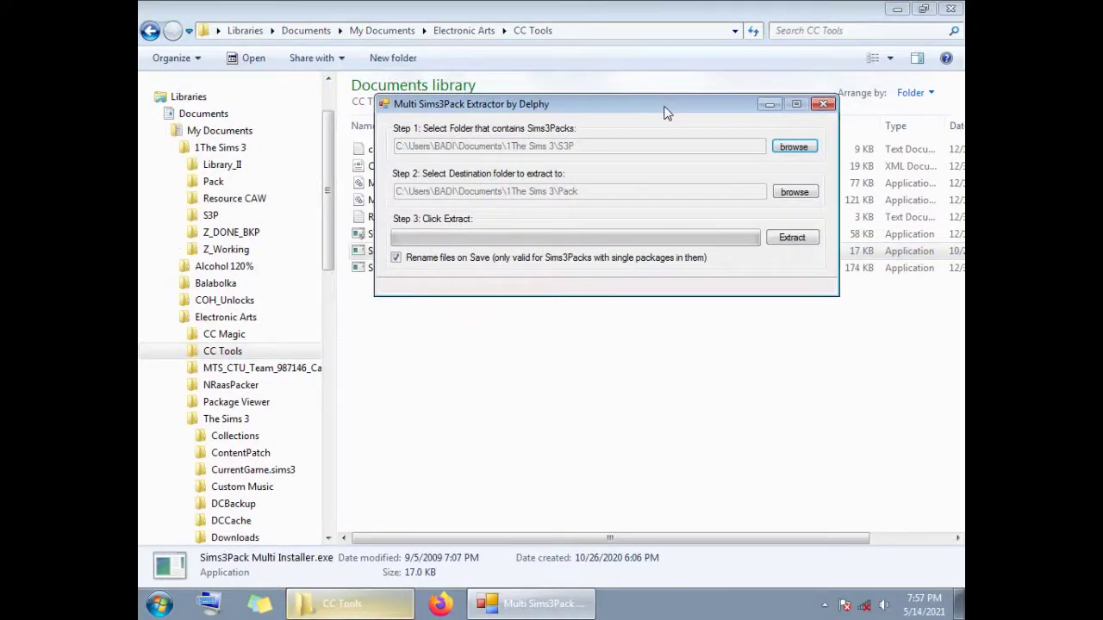
click(790, 244)
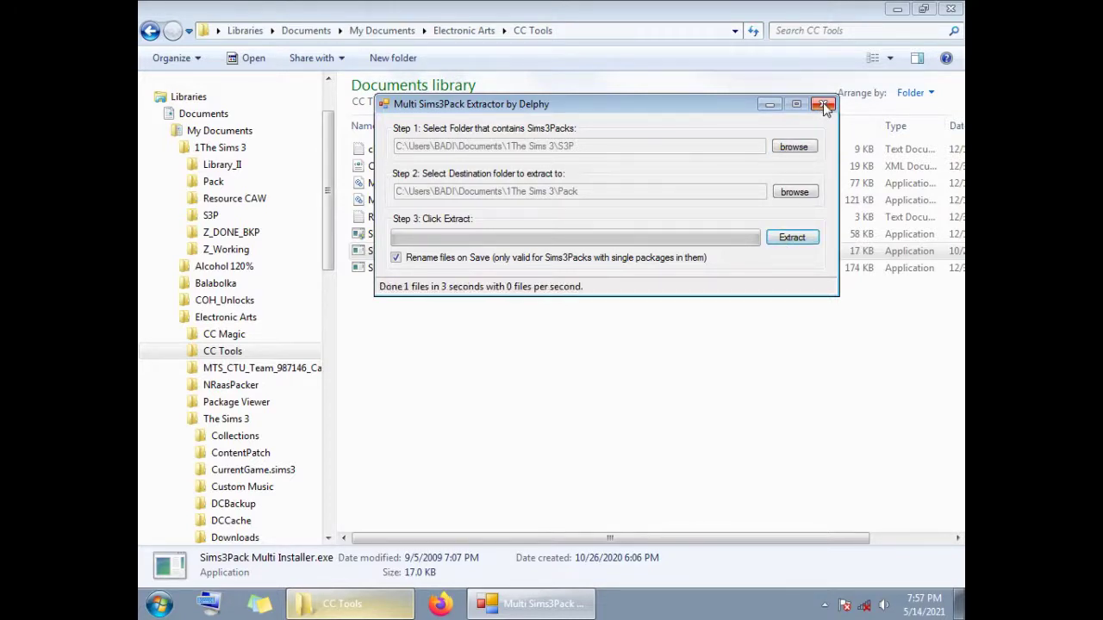
click(824, 105)
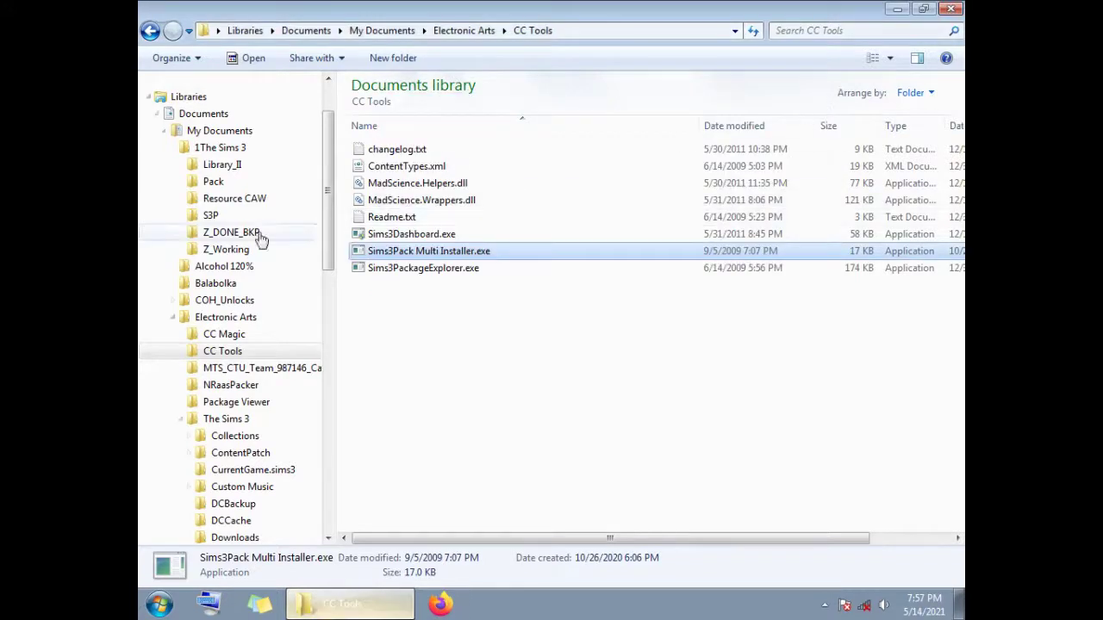
click(211, 215)
click(213, 233)
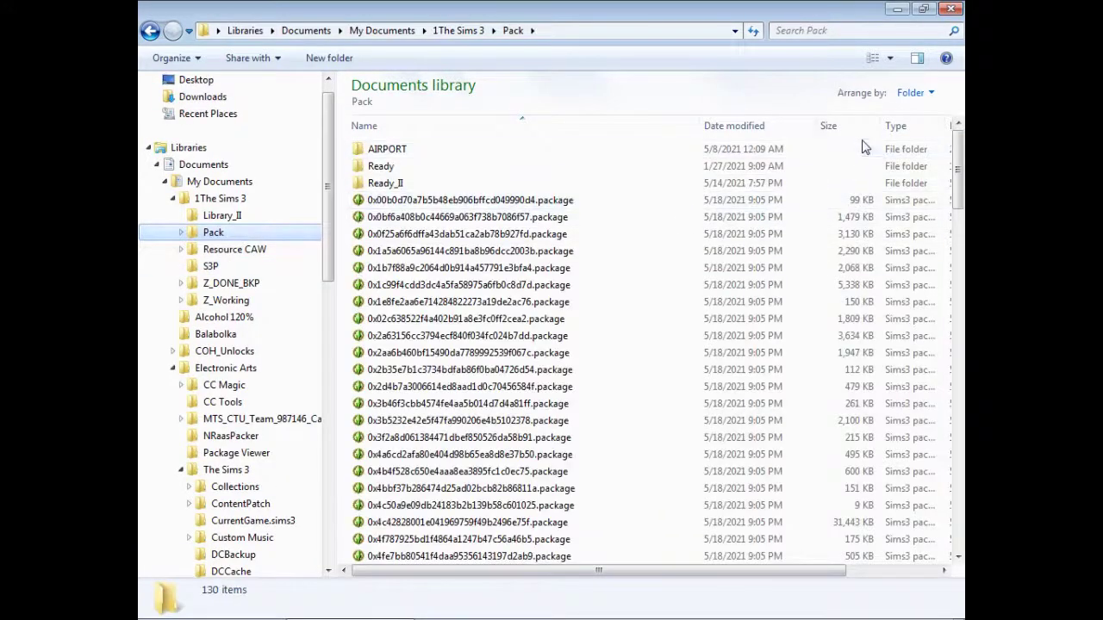
click(853, 127)
click(846, 202)
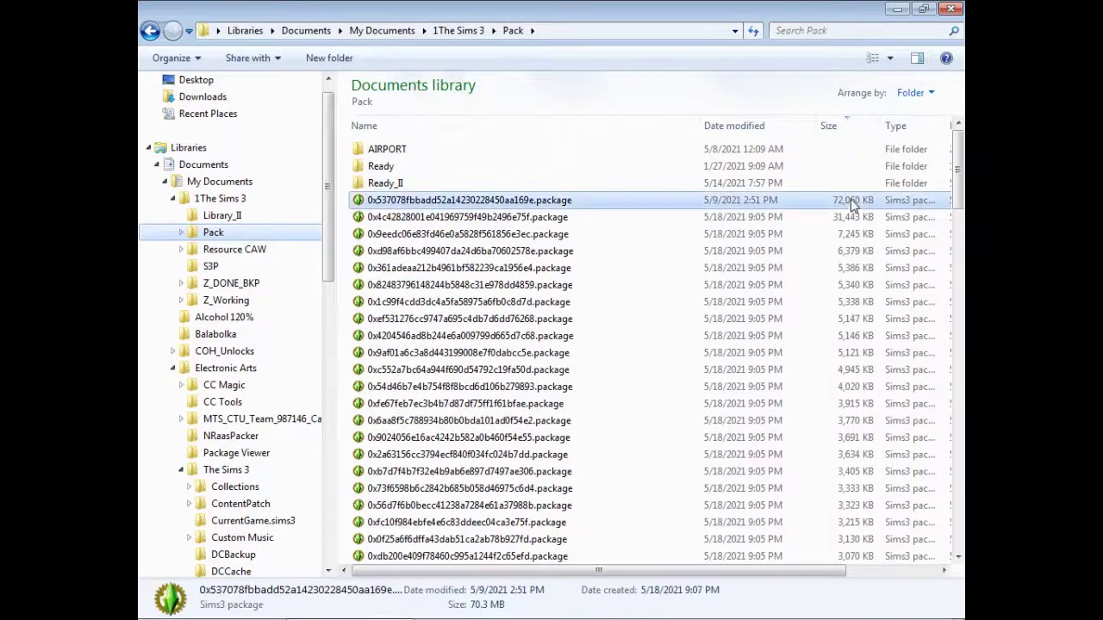
double_click(495, 212)
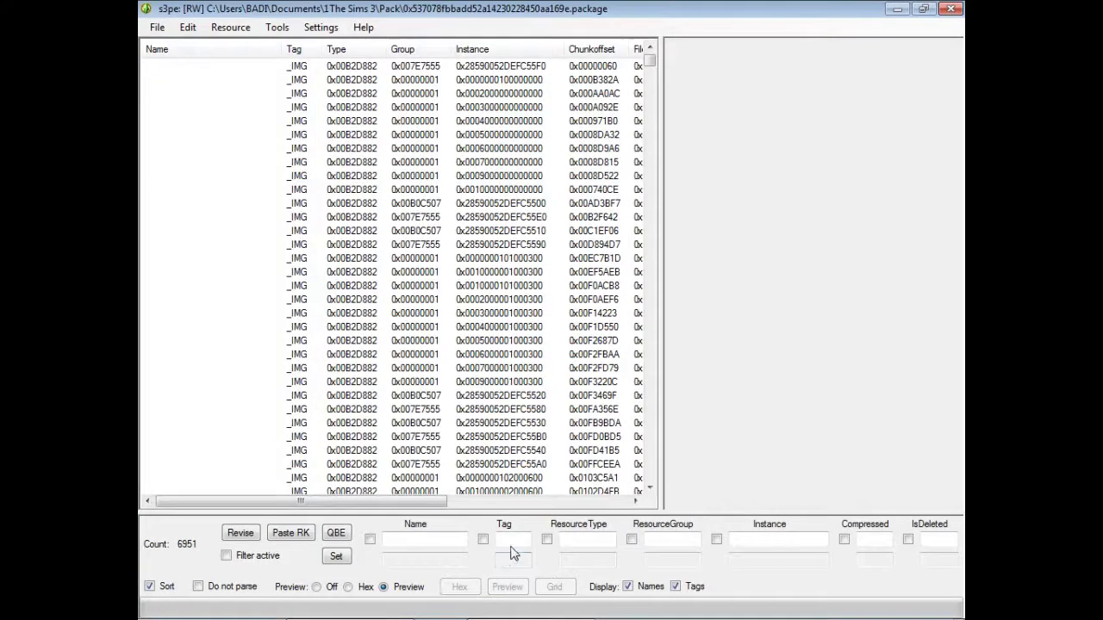
Step: Filter the package's resources by the tag STBL to look for string tables, and close the package
click(512, 541)
text(STLB)
key(BackSpace)
key(BackSpace)
text(BL)
click(483, 539)
click(336, 556)
click(243, 558)
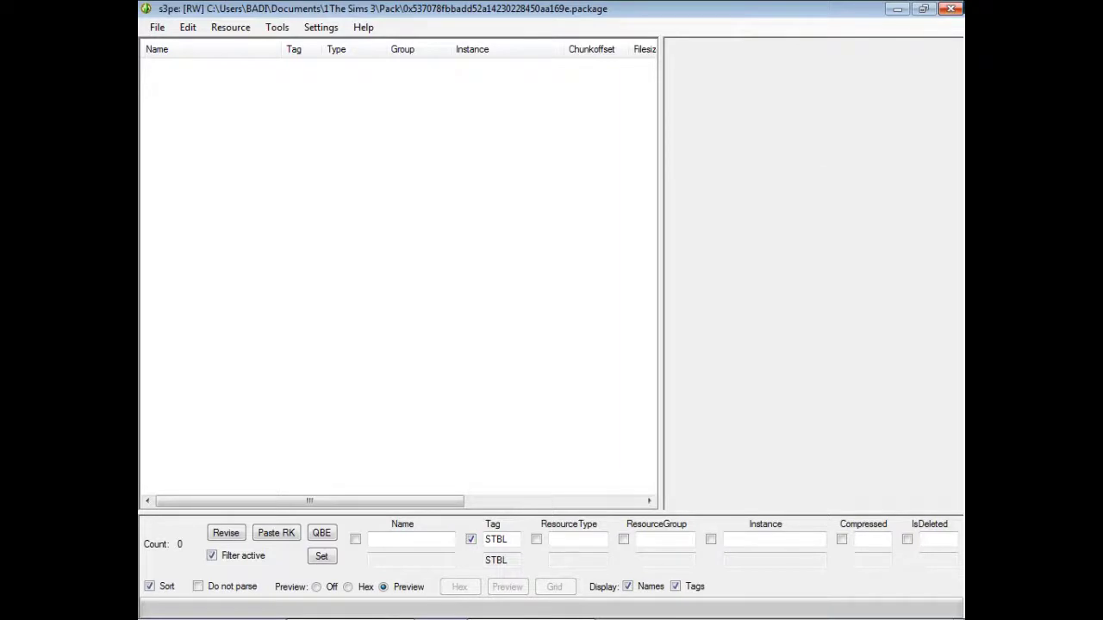
click(950, 8)
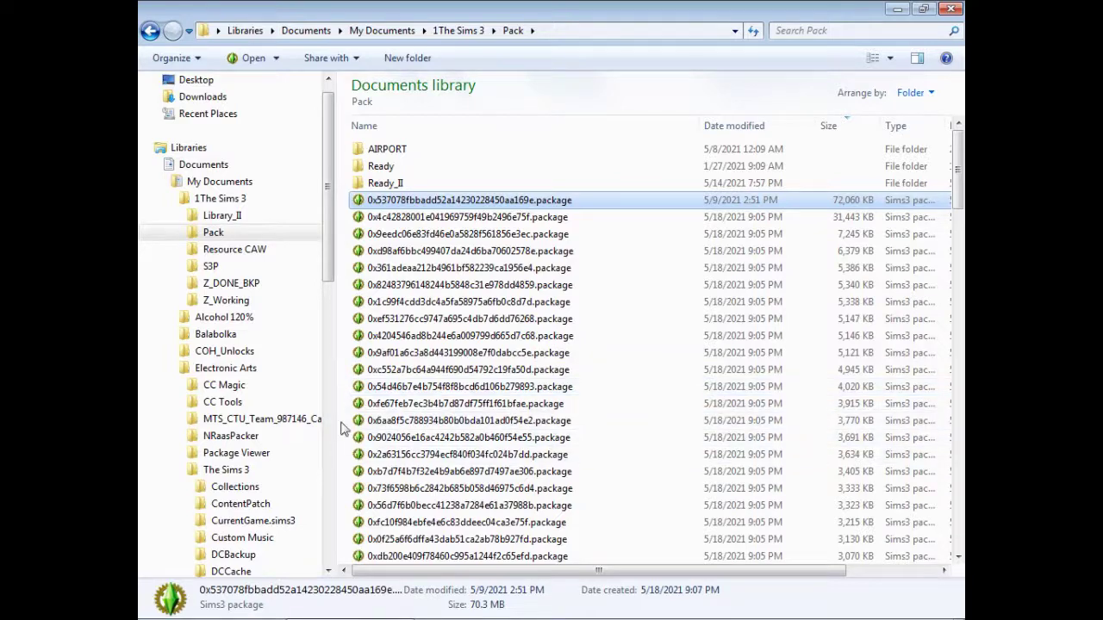
Step: Check the contents of The Sims 3 user folders DCBackup, DCCache, InstalledWorlds and Downloads
drag(325, 269, 325, 381)
click(223, 284)
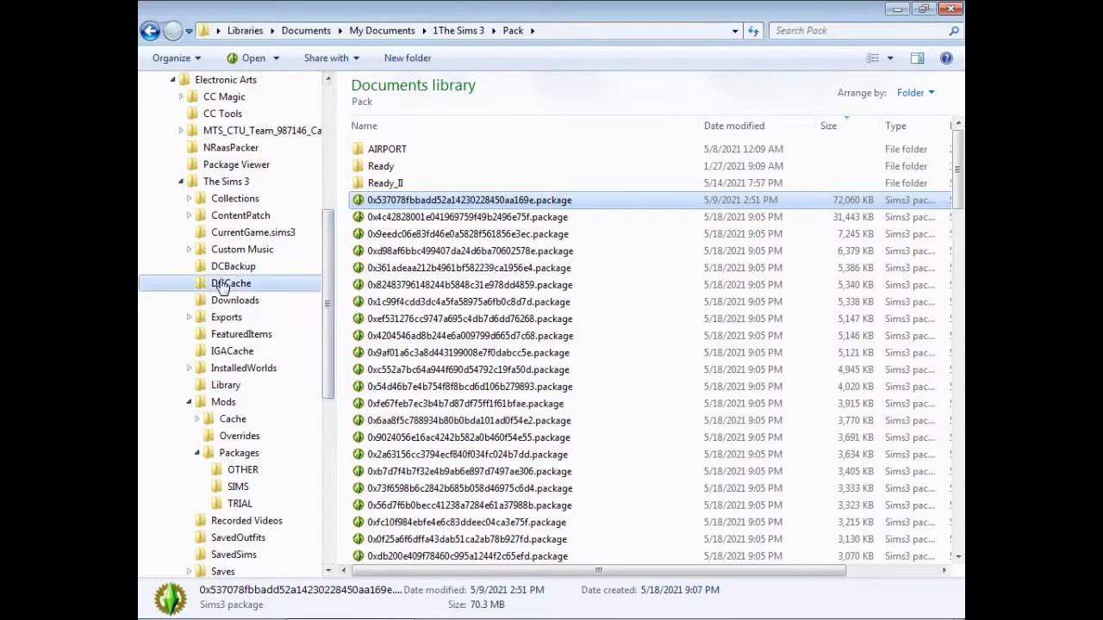
click(219, 268)
click(229, 286)
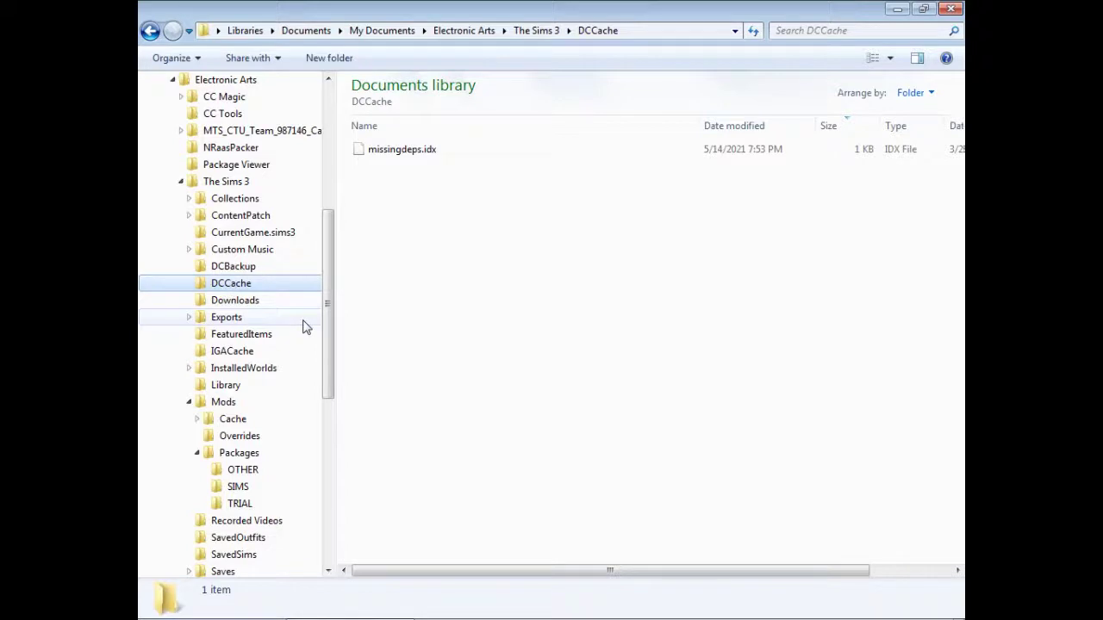
click(242, 370)
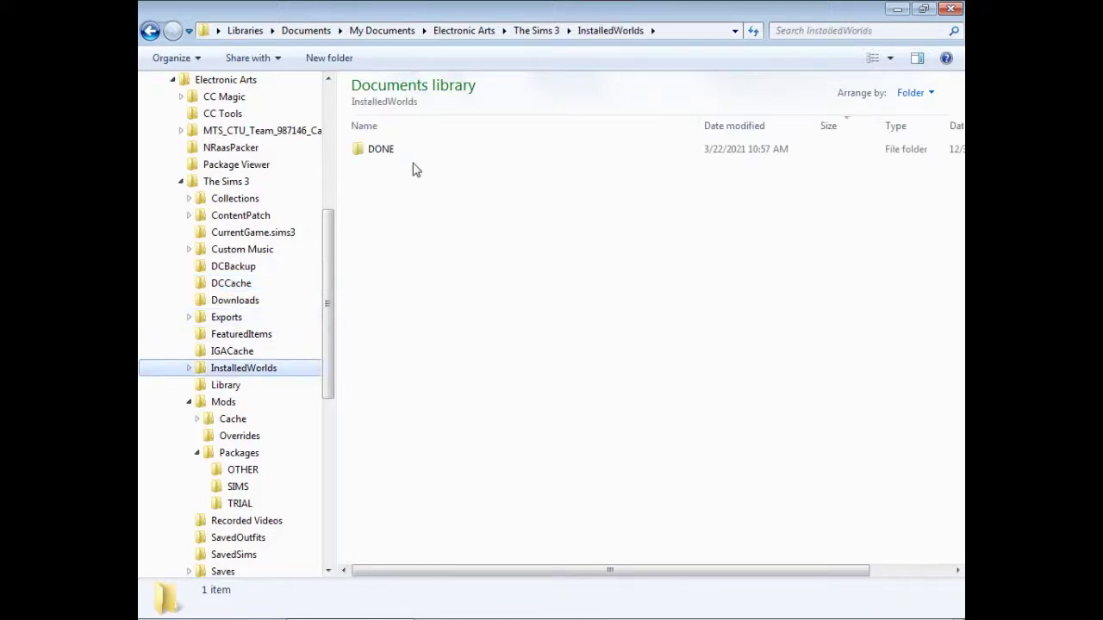
click(896, 8)
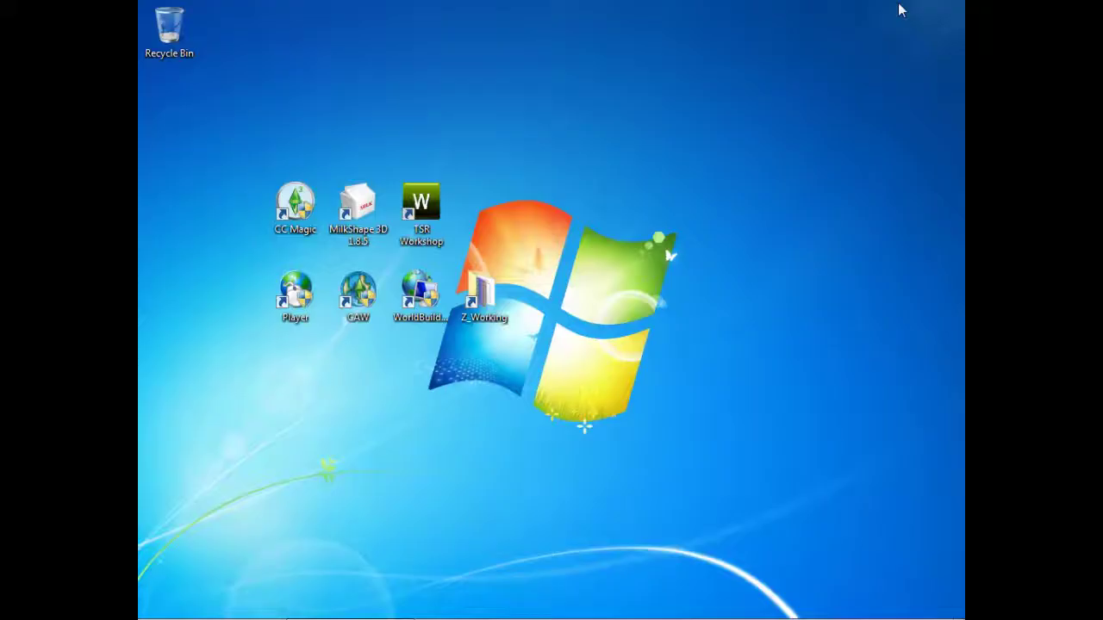
click(383, 608)
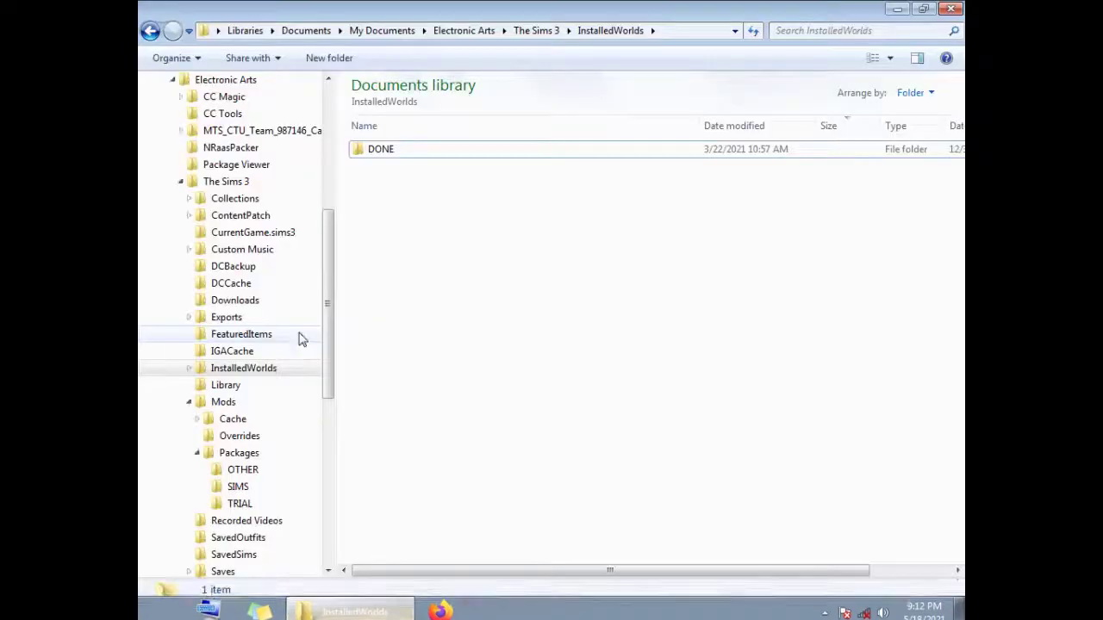
click(256, 304)
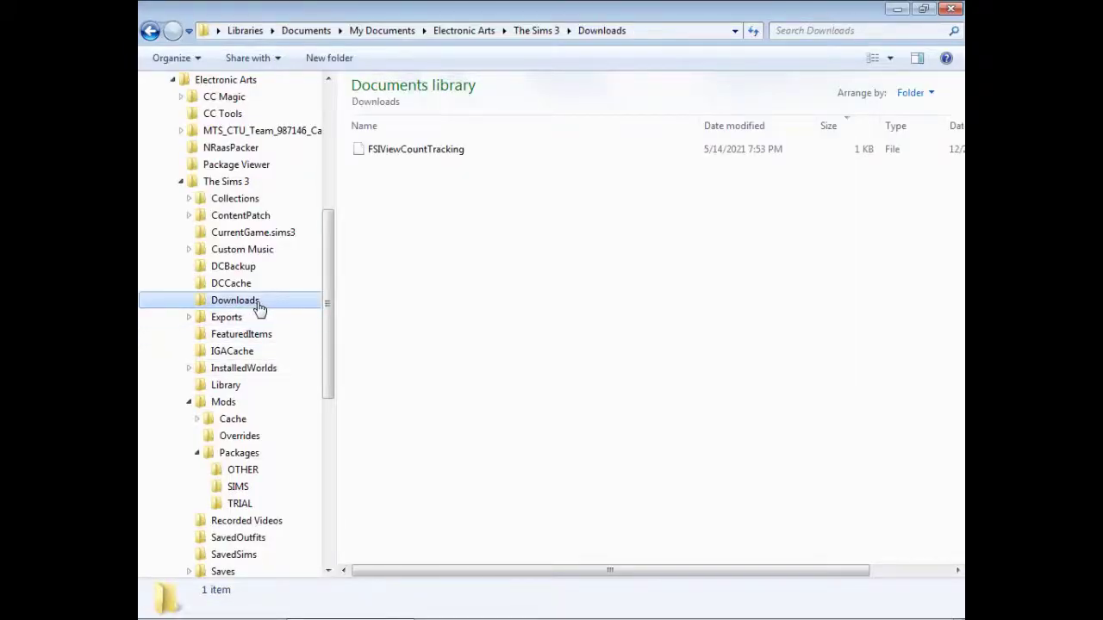
Step: Install DragonValleyGold.Sims3Pack from the S3P folder through The Sims 3 Game Launcher and close the launcher
drag(333, 233, 212, 216)
click(210, 216)
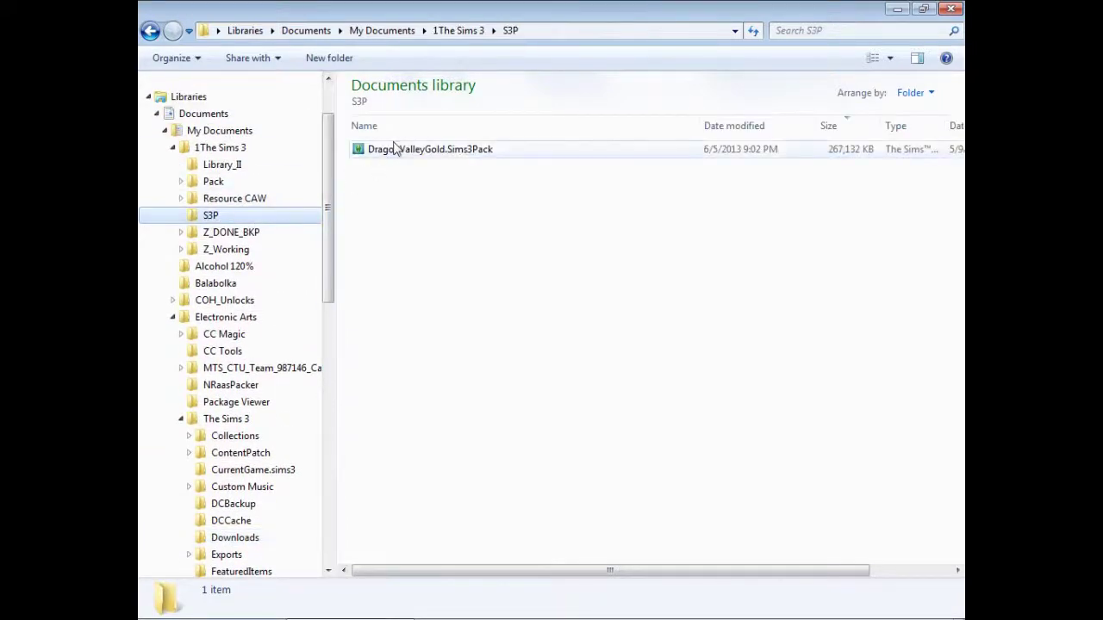
double_click(394, 148)
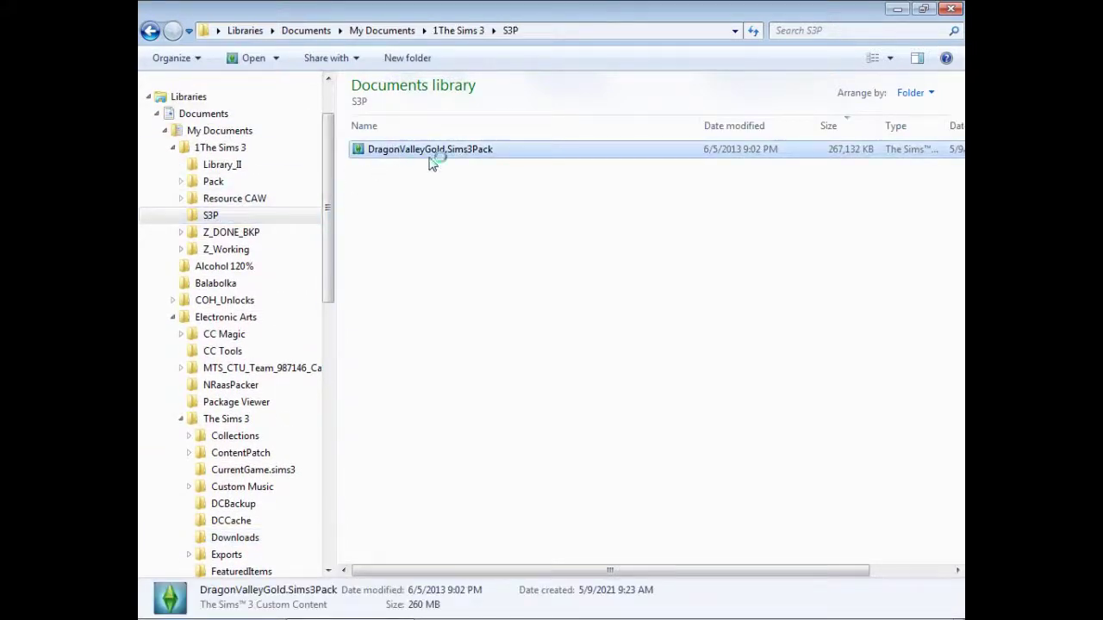
click(895, 12)
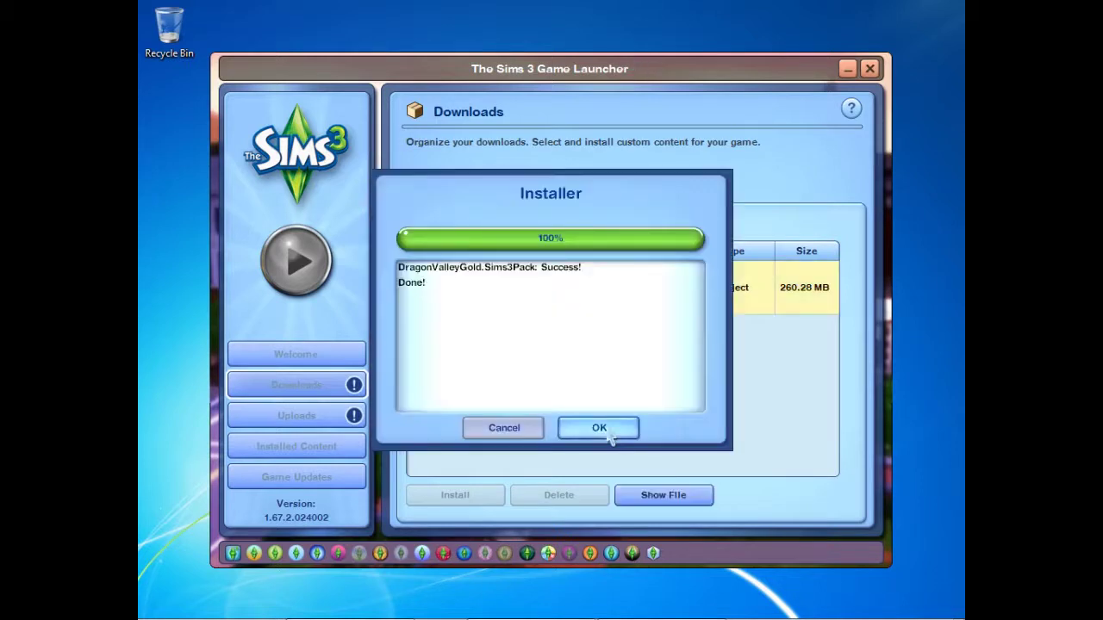
click(608, 433)
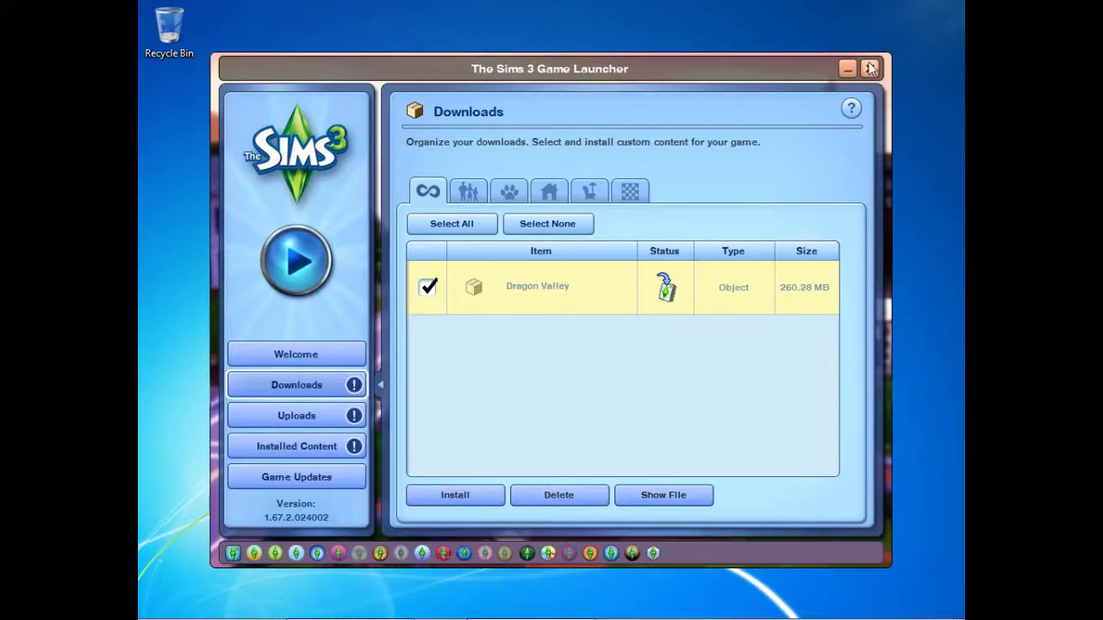
click(871, 69)
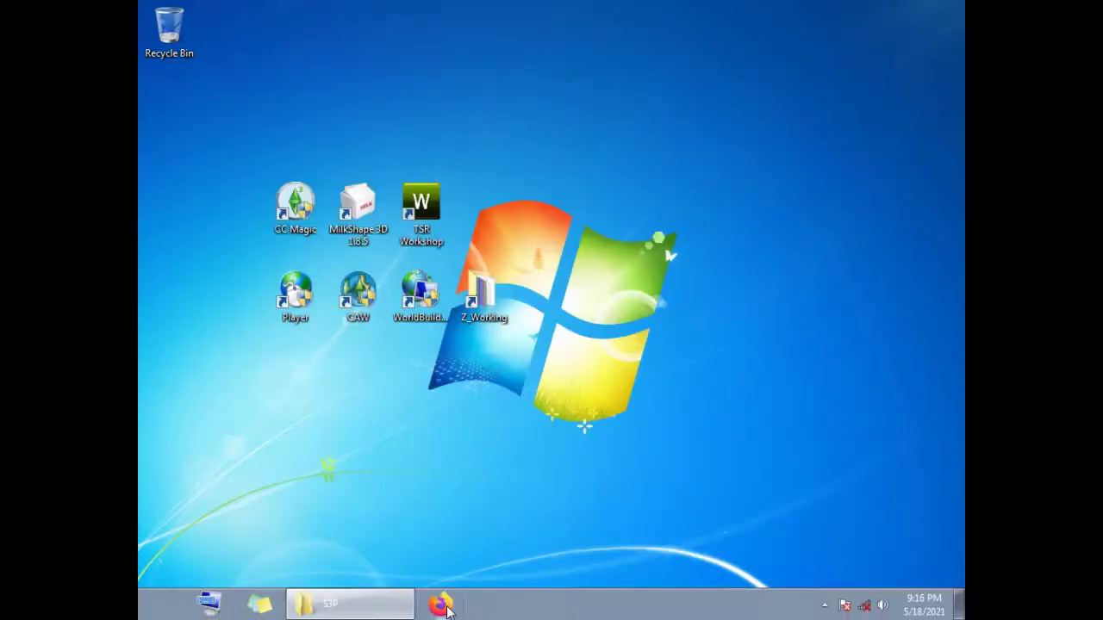
Step: Open The Sims 3 user folder's DCBackup folder and sort its package files by name
click(349, 610)
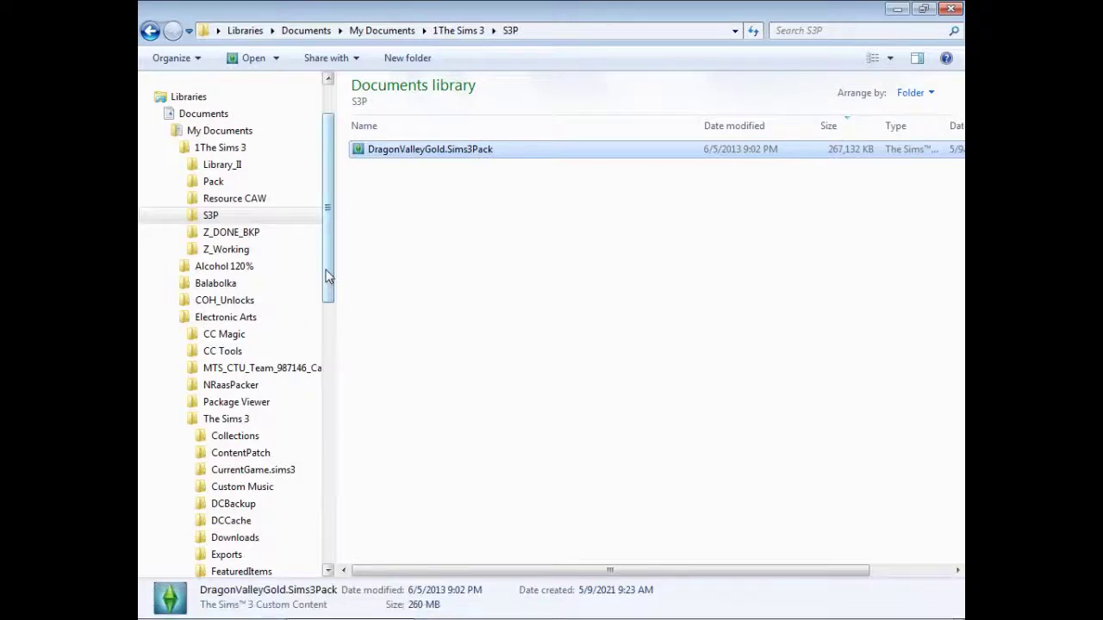
drag(328, 293, 335, 351)
click(242, 319)
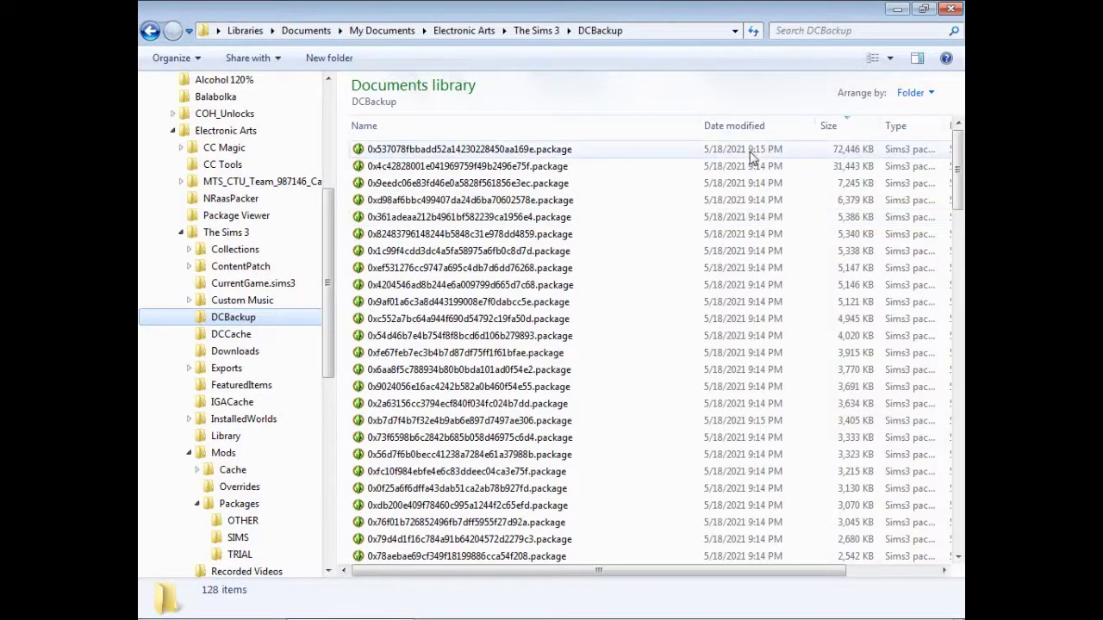
click(660, 127)
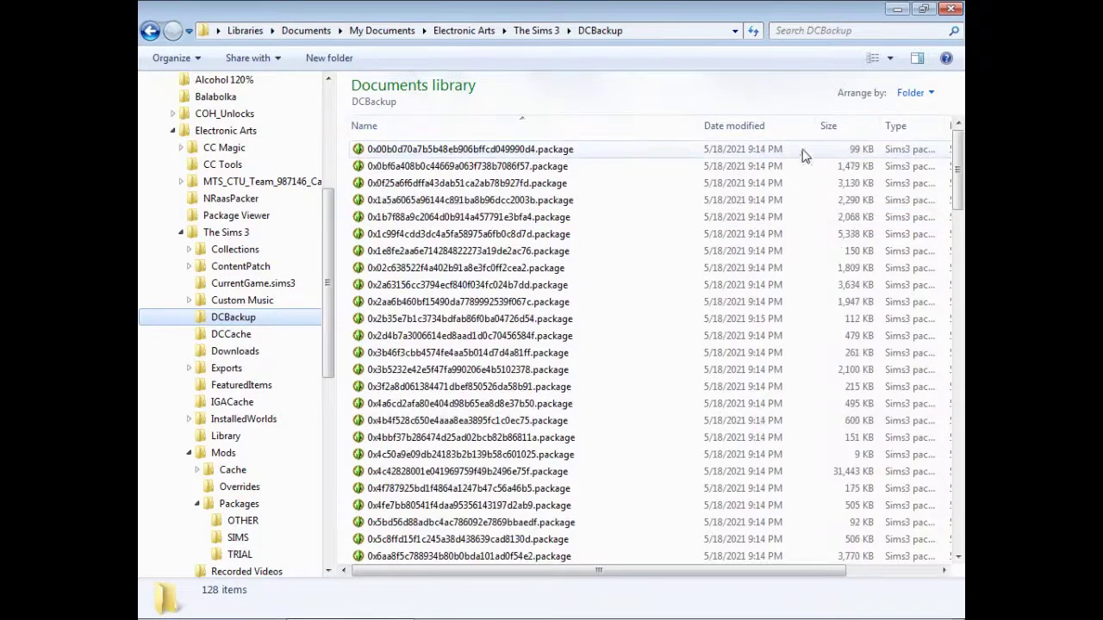
click(849, 129)
click(844, 151)
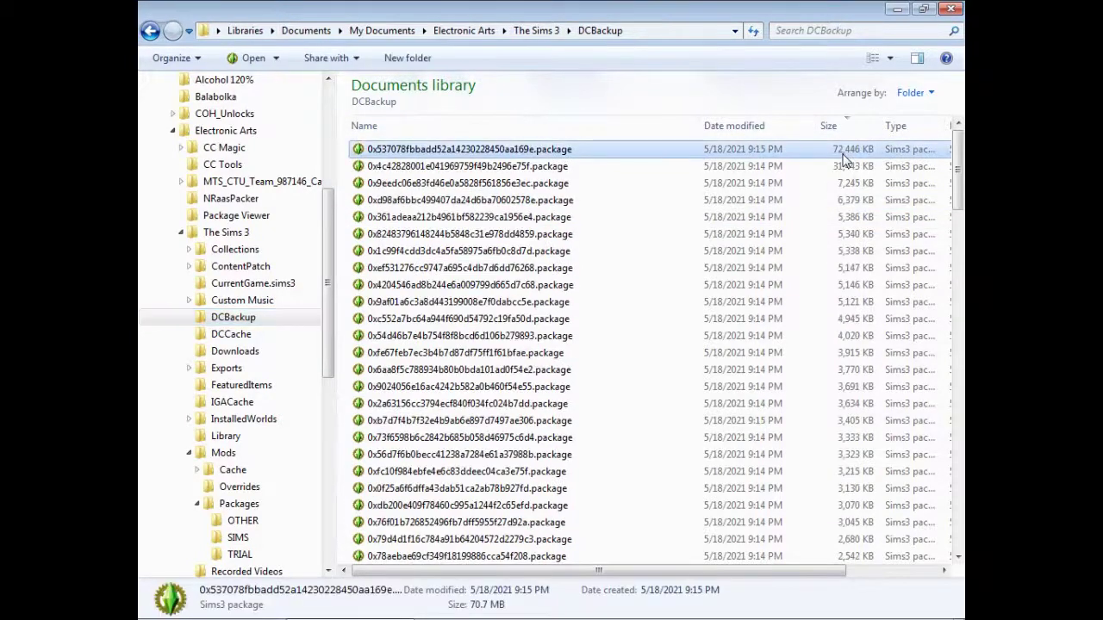
double_click(564, 164)
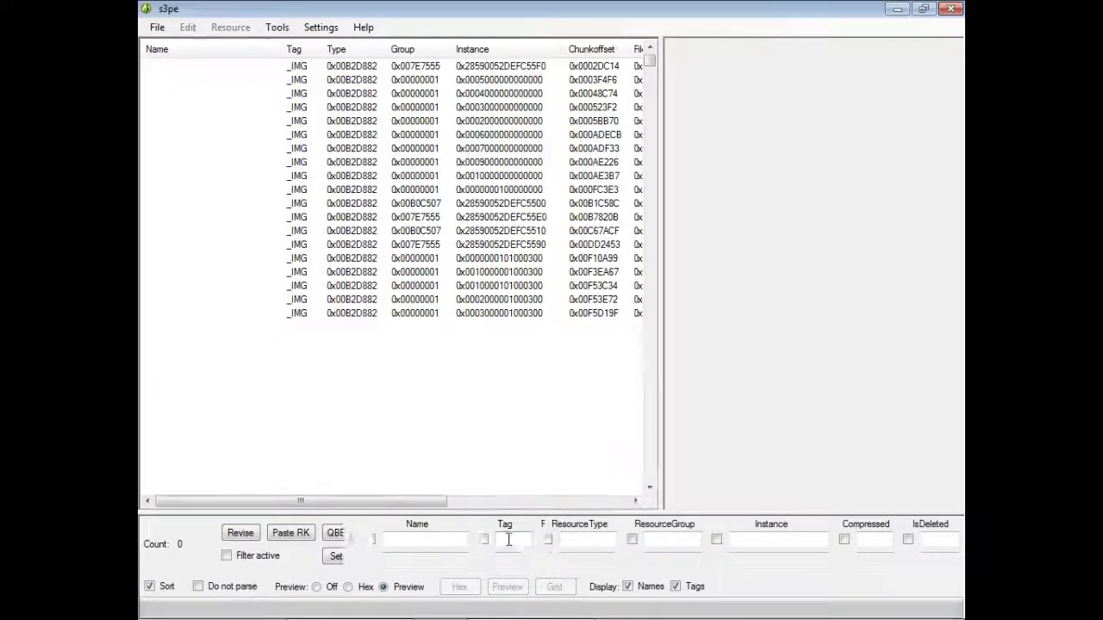
Step: Filter the opened package's resources by the tag STBL
click(508, 541)
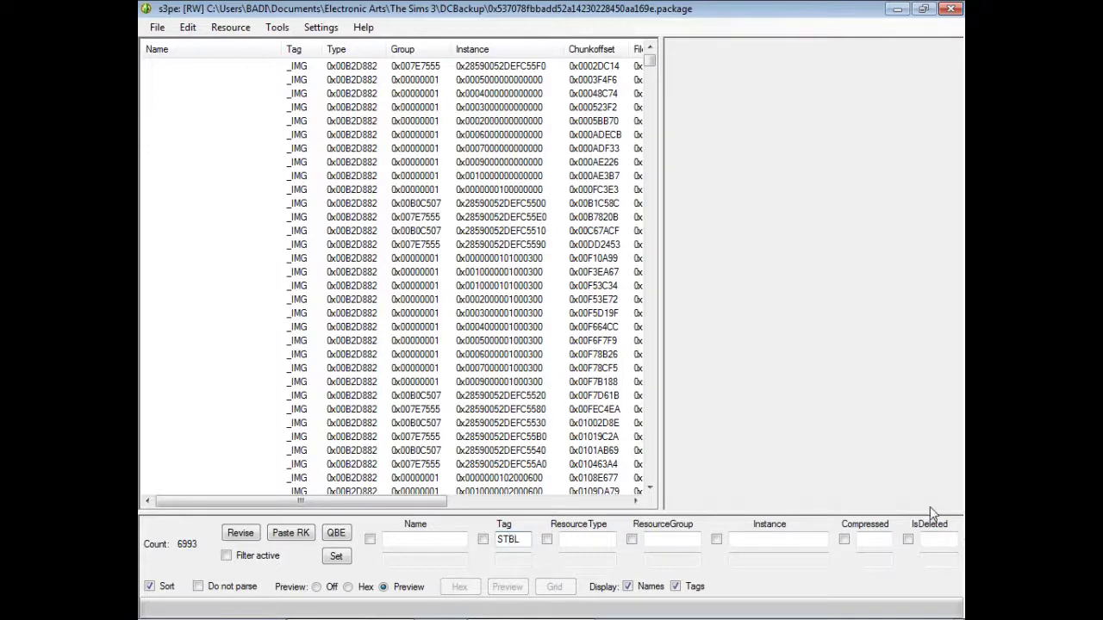
click(482, 540)
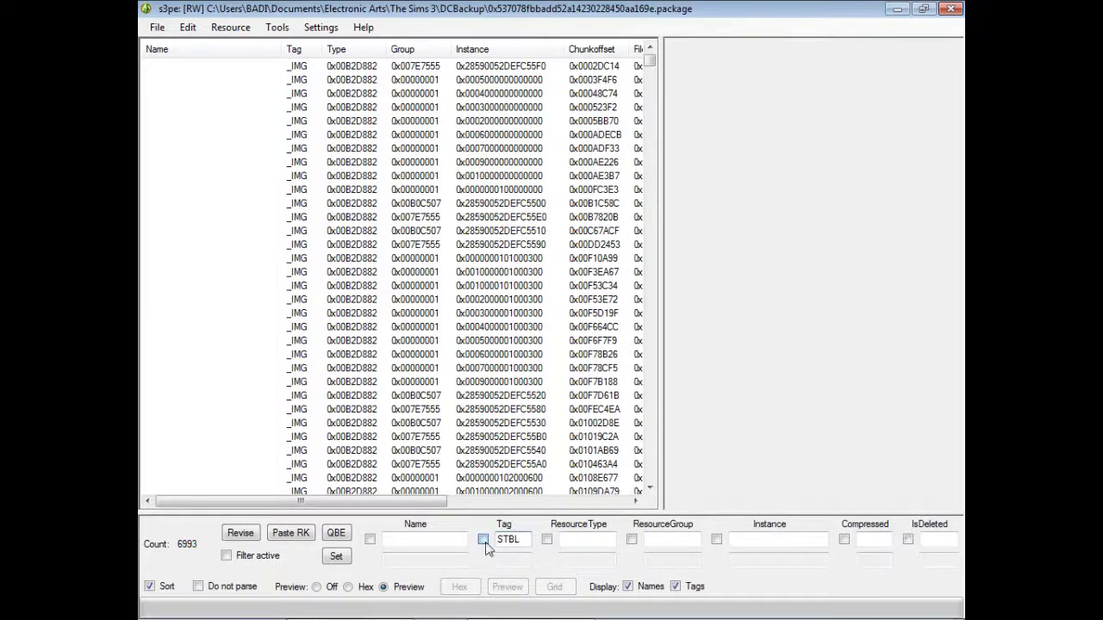
click(336, 556)
click(259, 556)
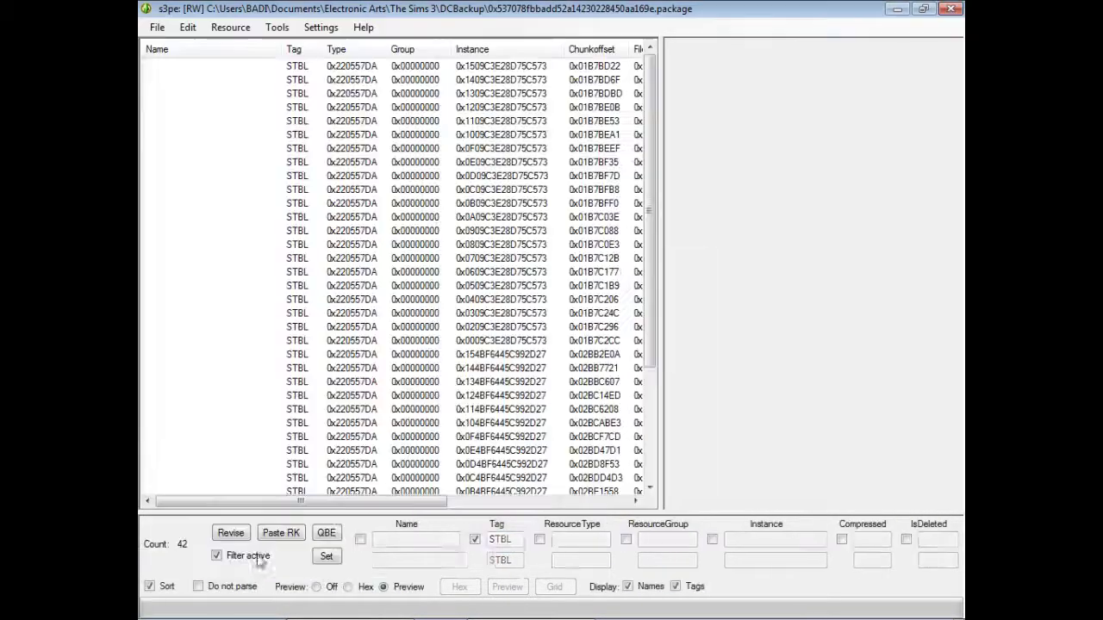
Step: Preview string tables near the start and at the end of the filtered list to read their contents
click(484, 95)
scroll(484, 96, down, 4)
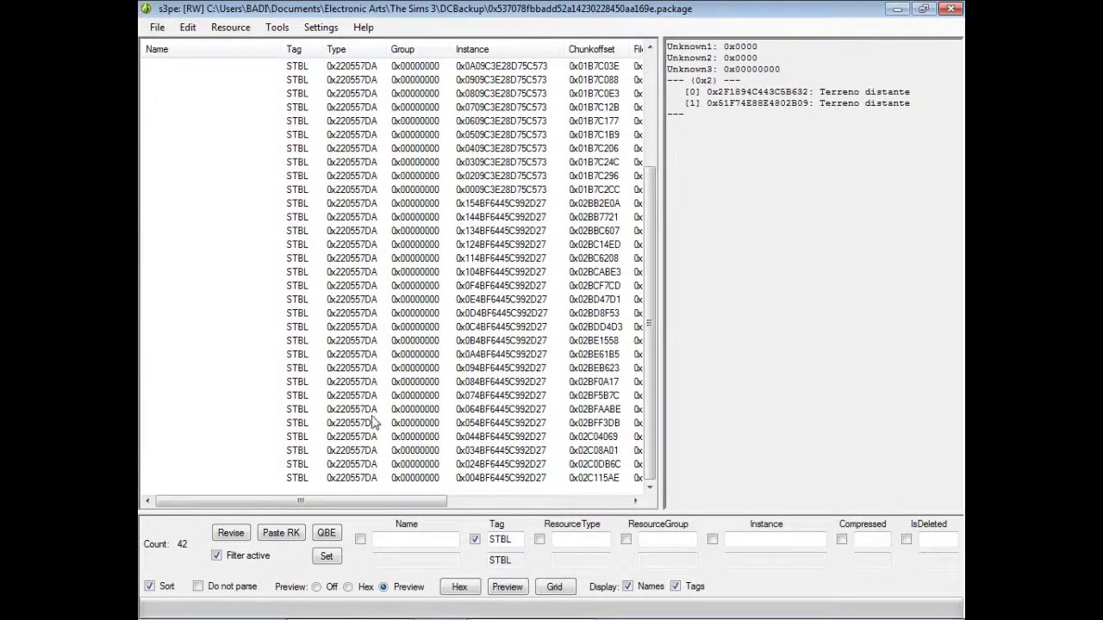
click(379, 478)
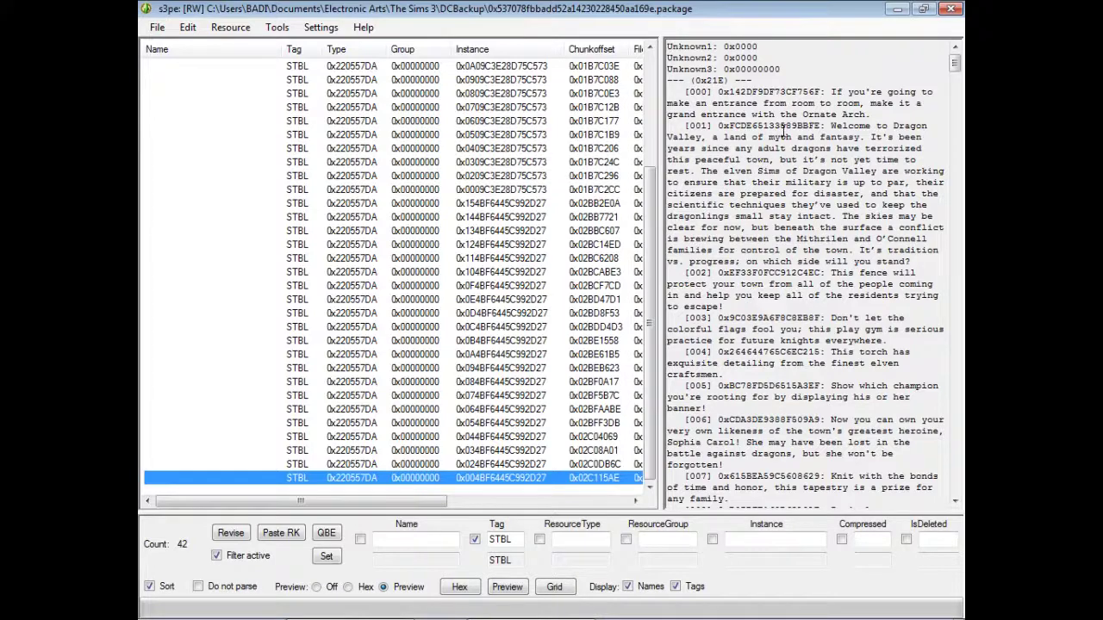
scroll(552, 263, up, 4)
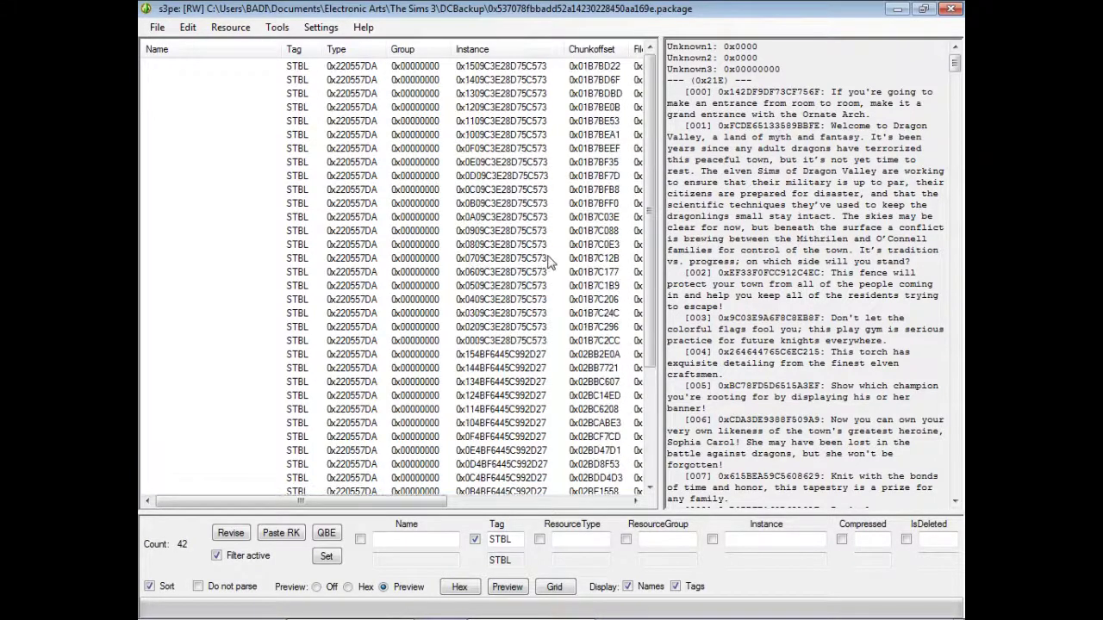
Step: Select all the filtered STBL resources and start exporting them to a package
click(402, 67)
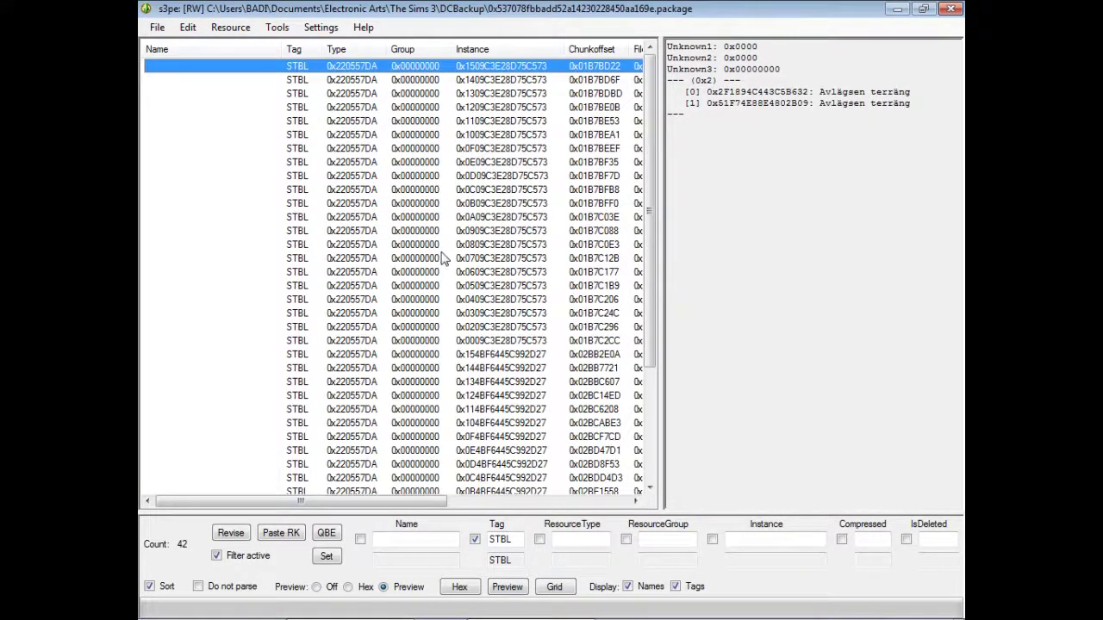
scroll(448, 294, down, 4)
shift+click(381, 480)
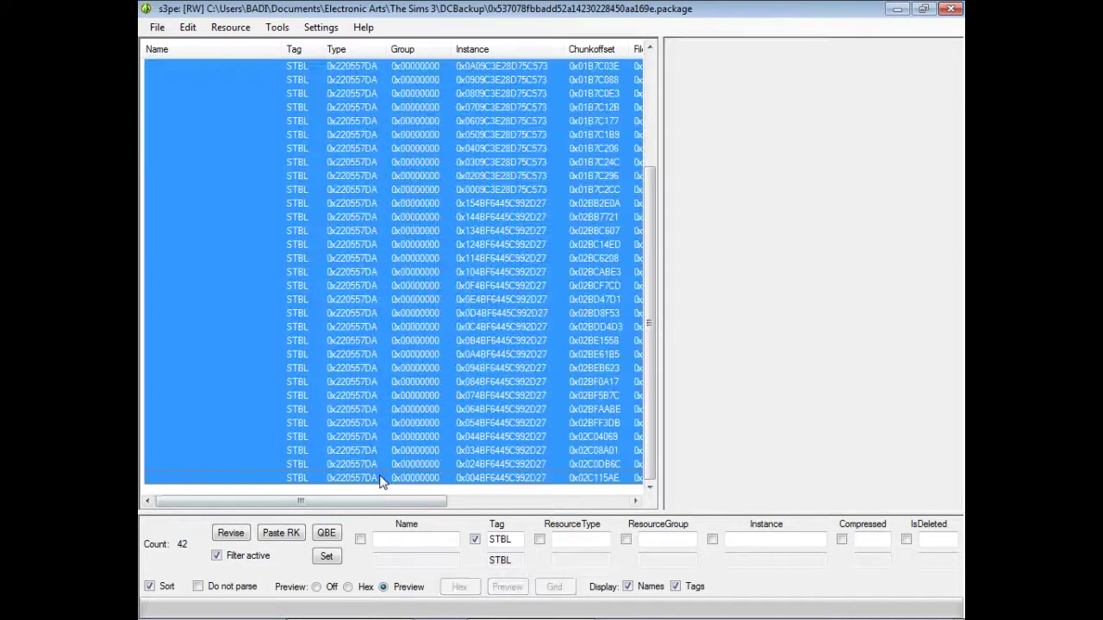
right_click(381, 480)
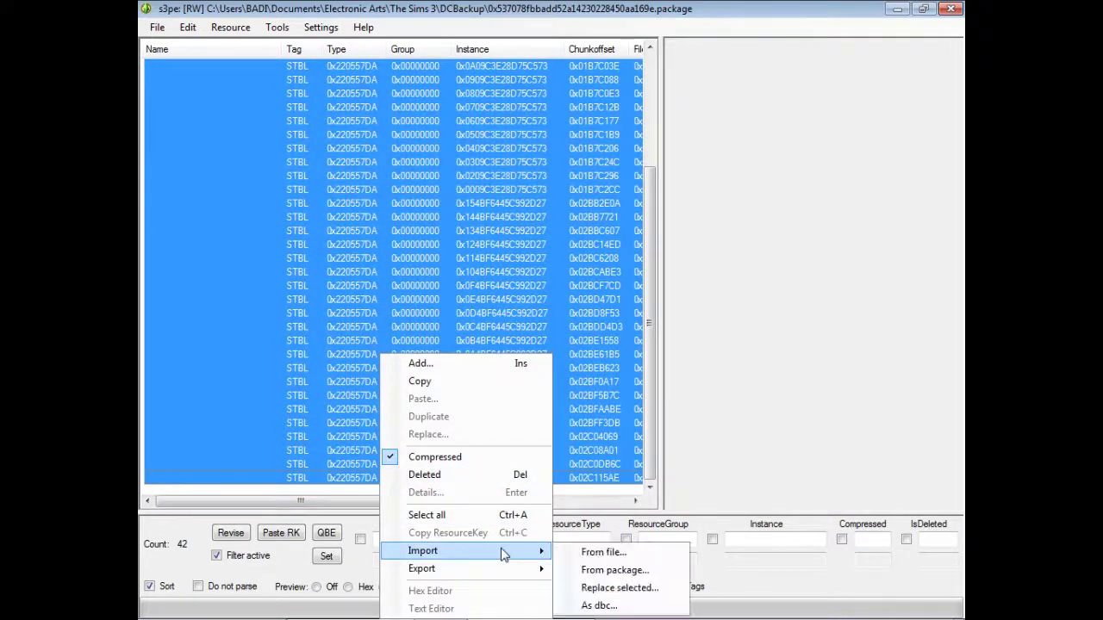
mouse_move(506, 569)
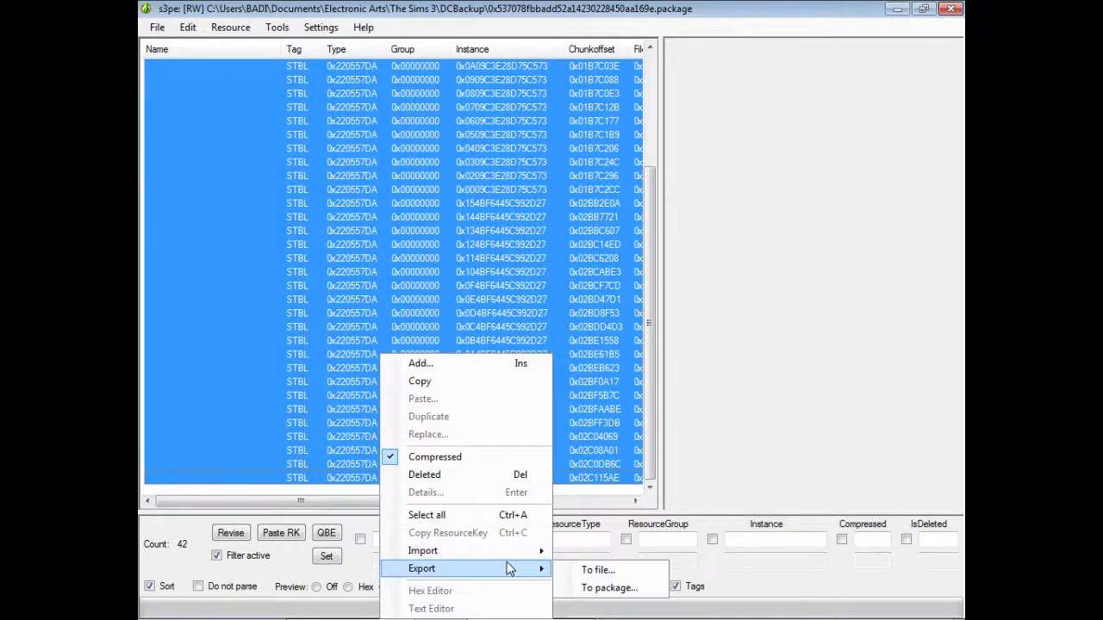
click(584, 588)
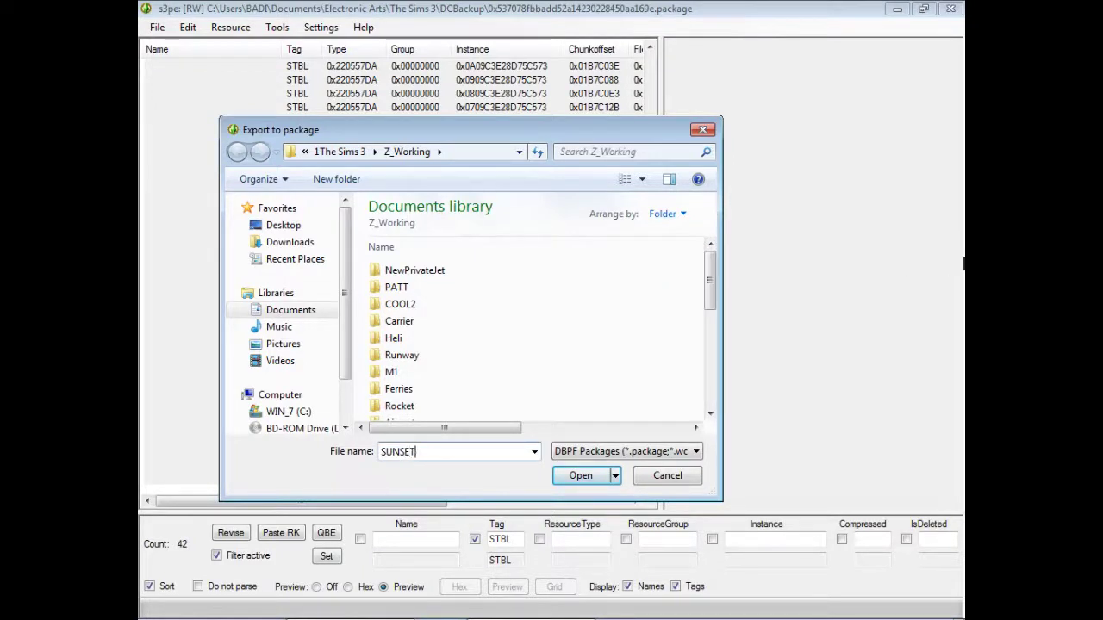
Step: Export the string tables as Dragon Valley STLB FULL.package in the Z_Working folder and close the source package
key(BackSpace)
key(BackSpace)
key(BackSpace)
key(BackSpace)
key(BackSpace)
text(DRAGON)
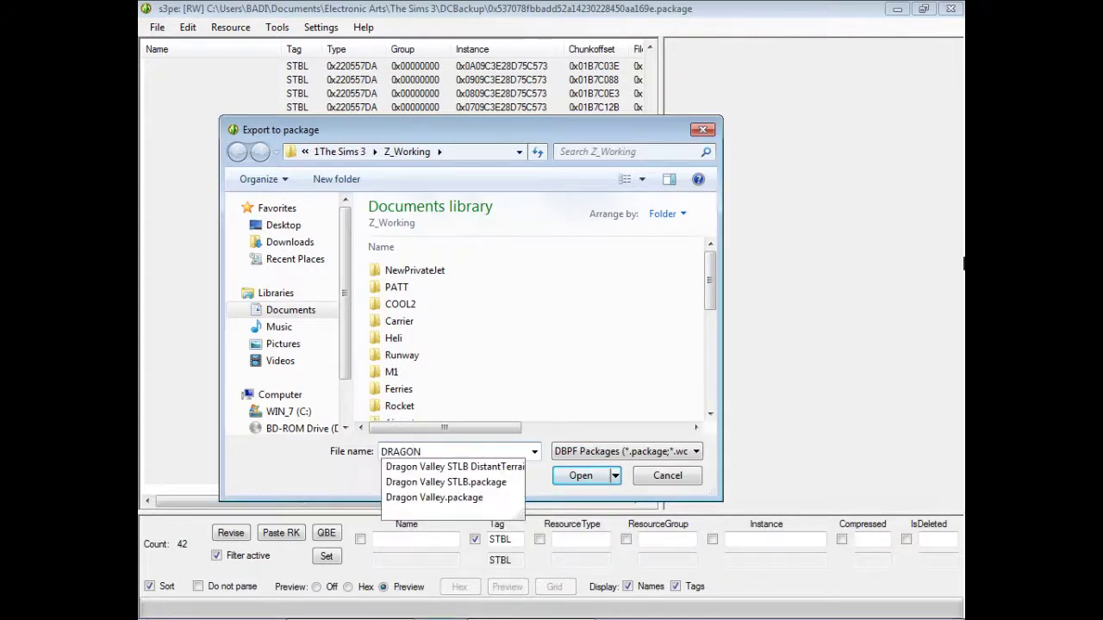
key(Down)
key(Down)
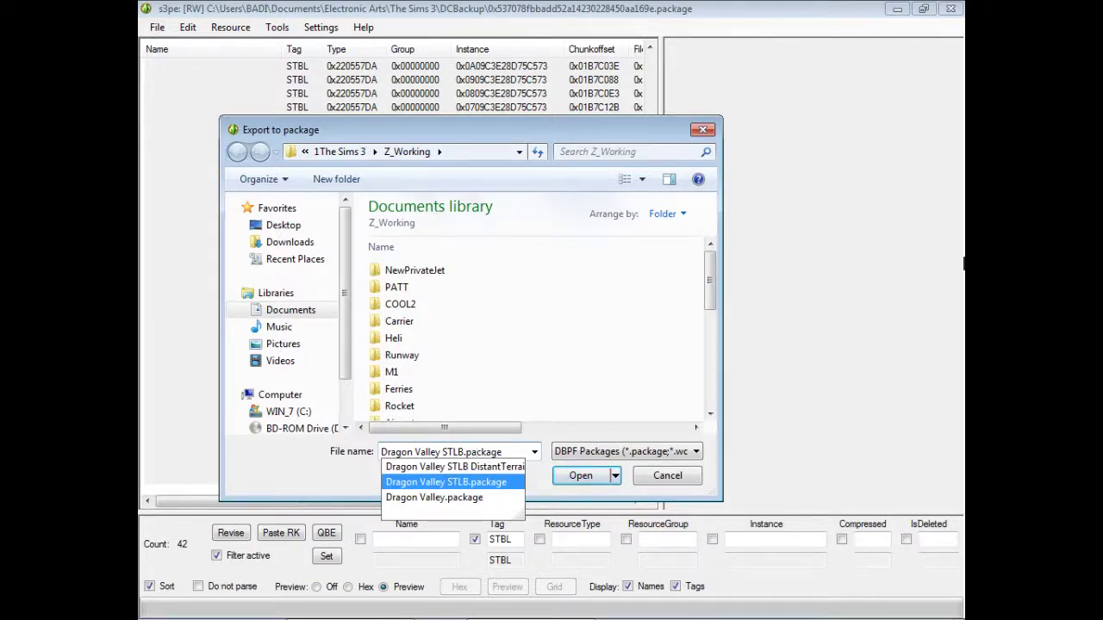
click(464, 452)
text(FULL)
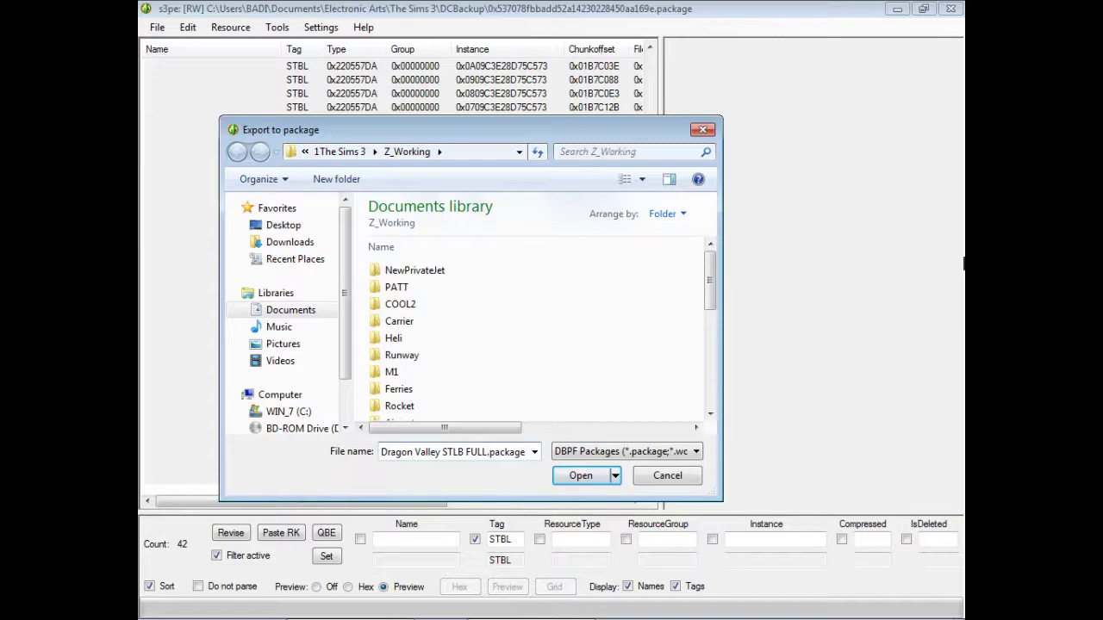
key(Return)
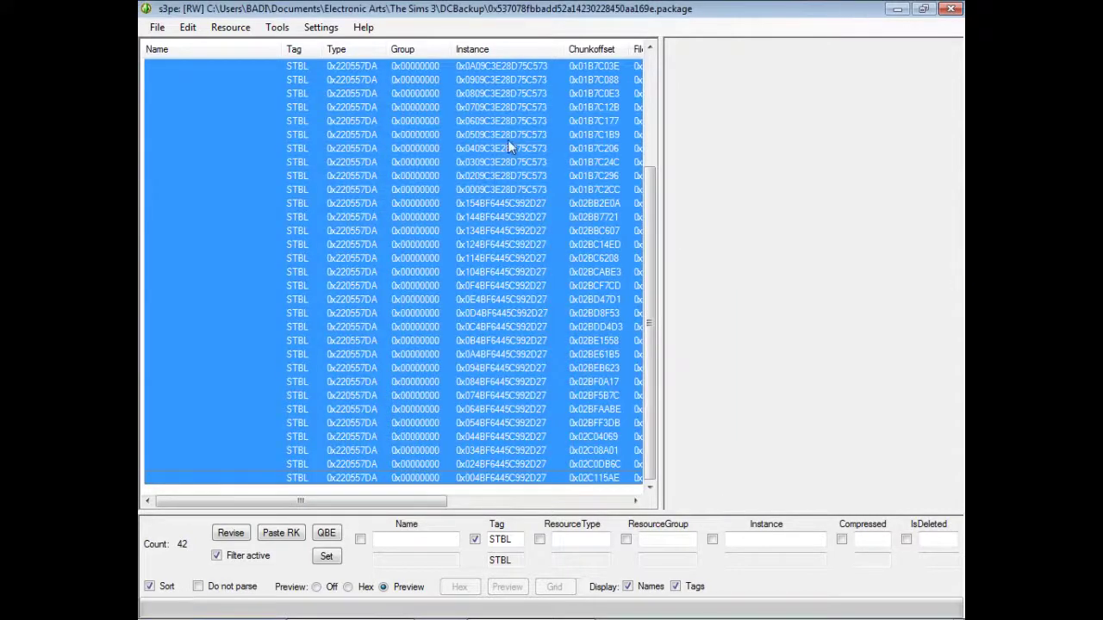
click(953, 10)
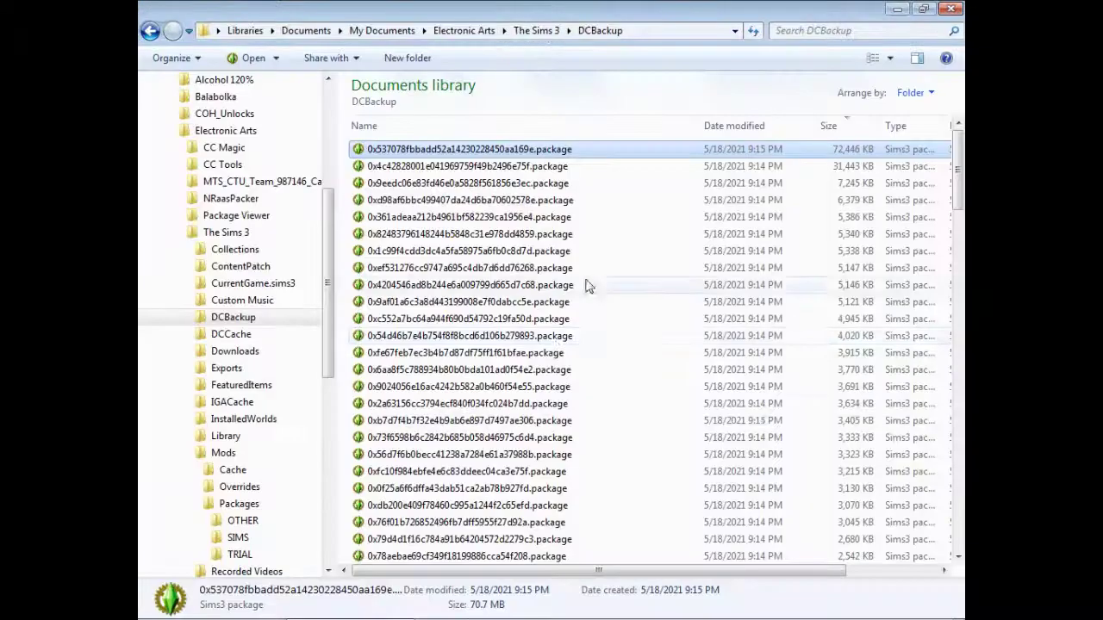
Step: Search the Z_Working folder for "dragon valley" and cut Dragon Valley STLB FULL.package
drag(327, 238, 337, 169)
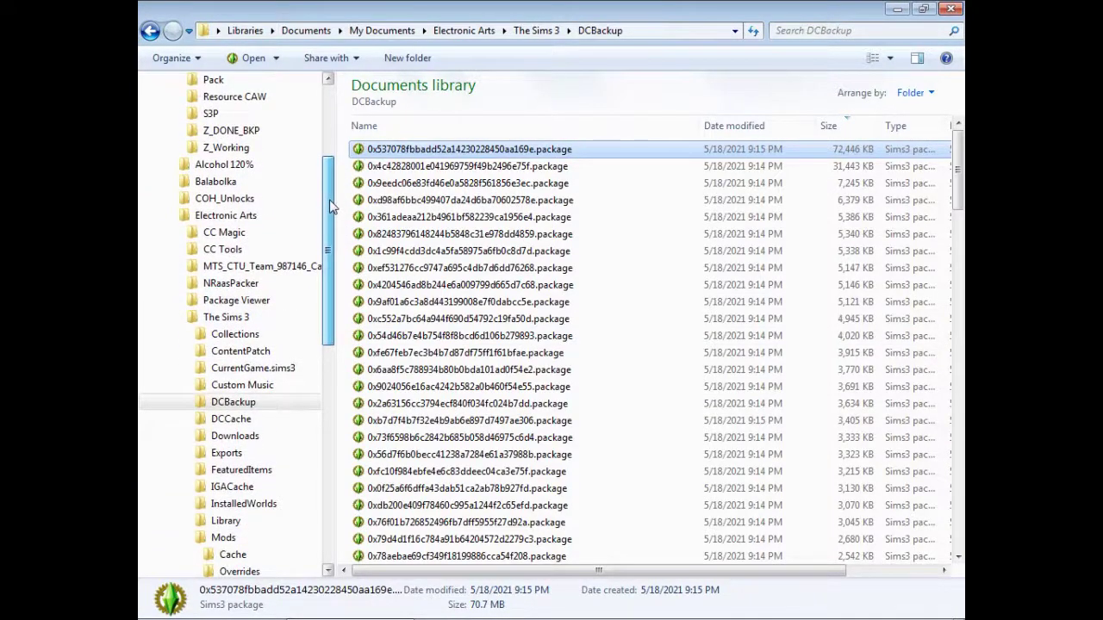
drag(333, 206, 334, 177)
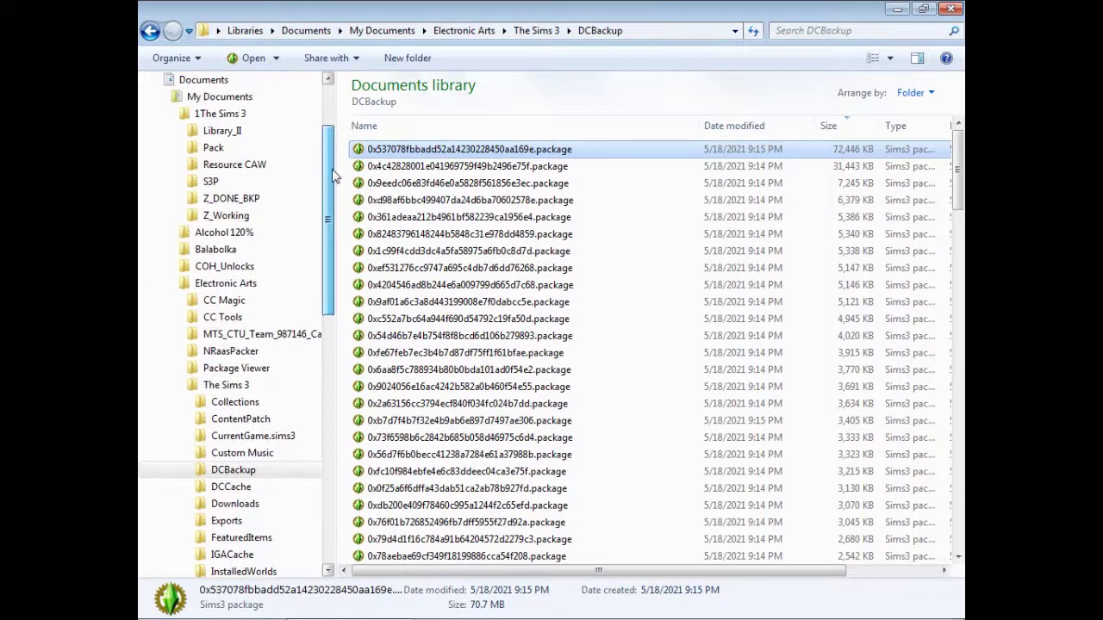
click(226, 215)
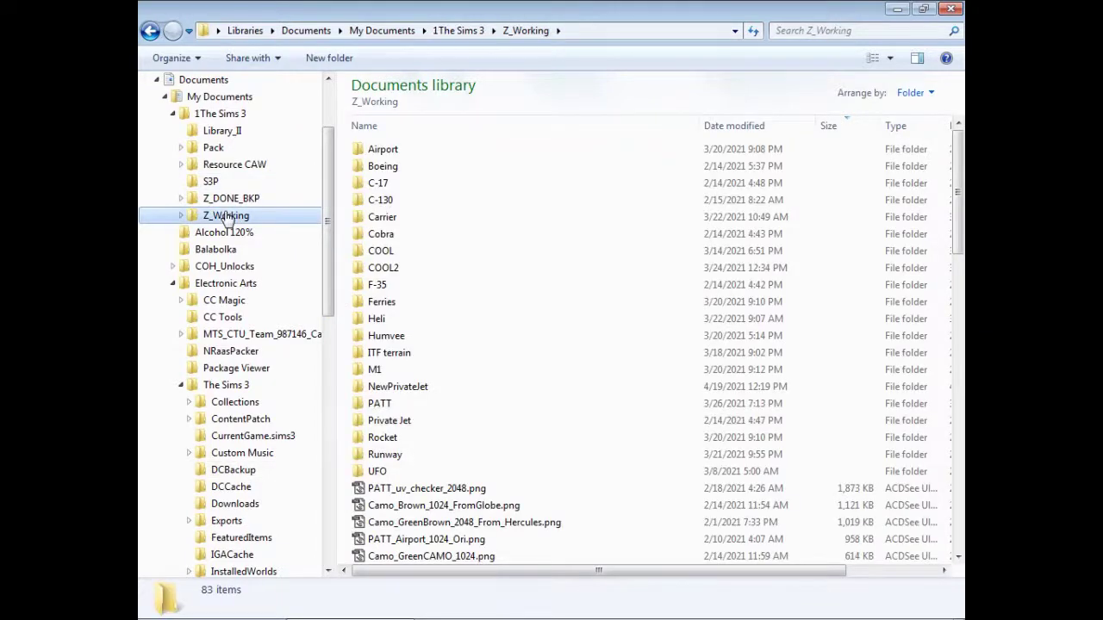
click(854, 30)
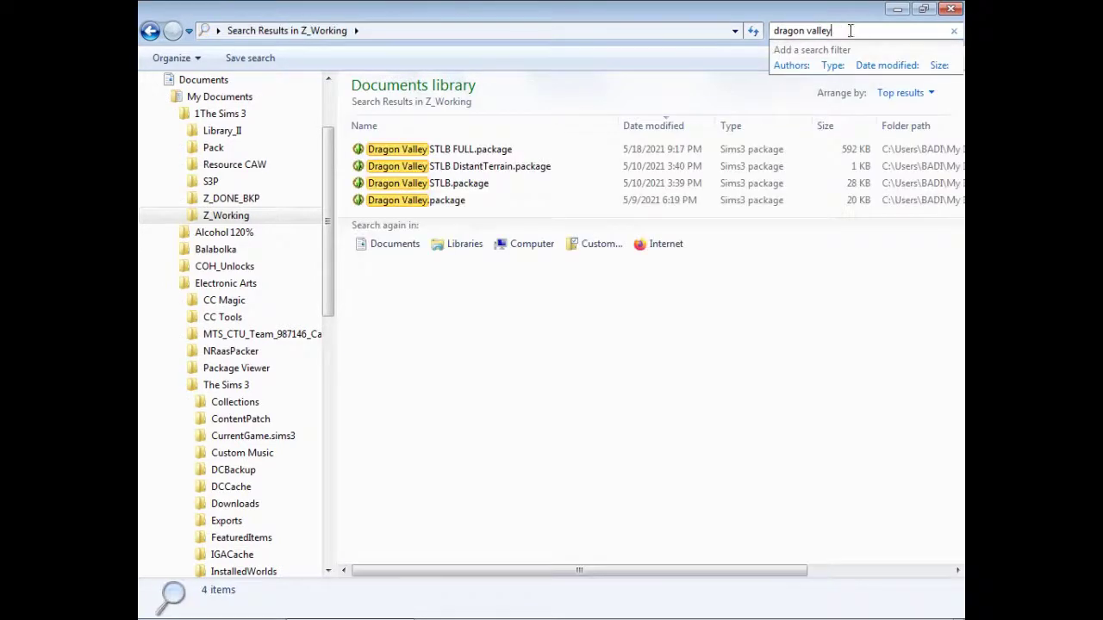
click(448, 152)
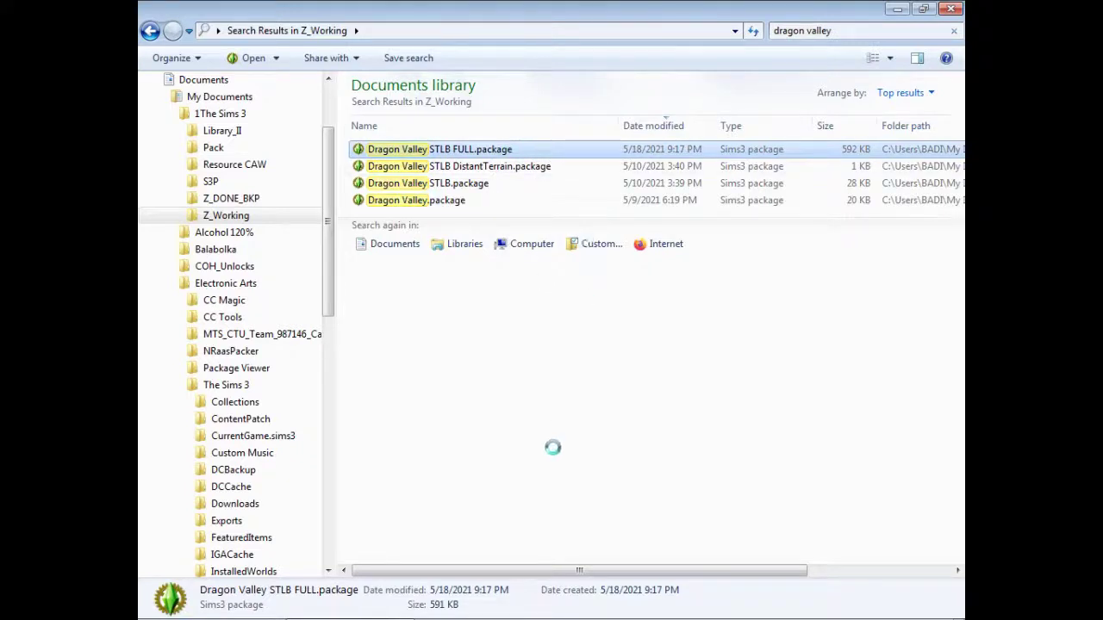
key(shift+F10)
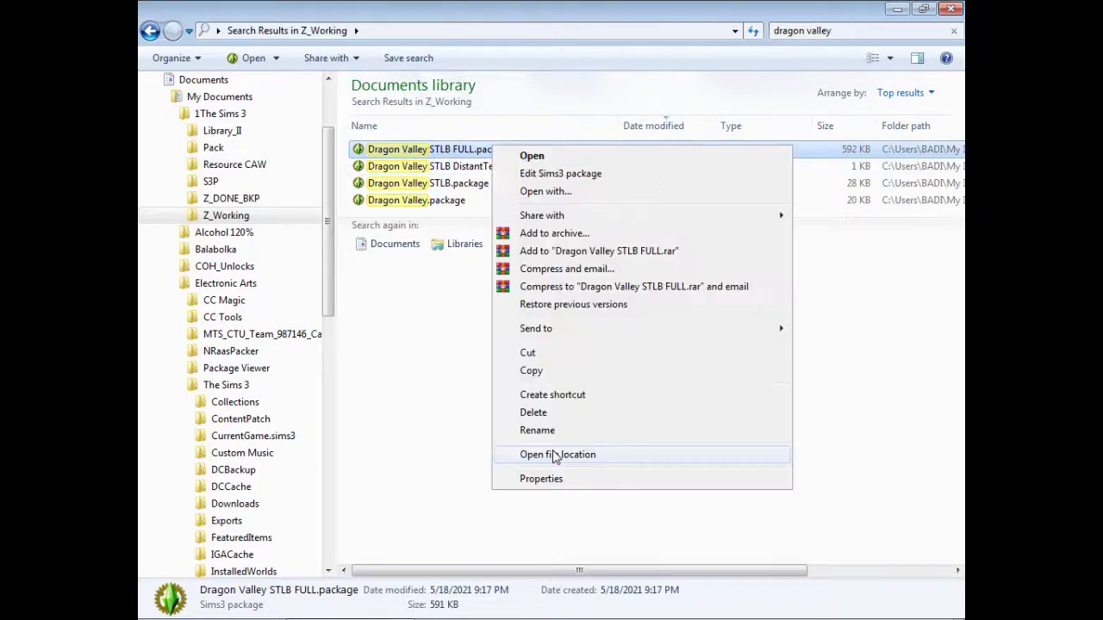
click(539, 350)
Step: Paste the string table package into The Sims 3 user folder's Mods\Packages\TRIAL folder
drag(328, 240, 324, 389)
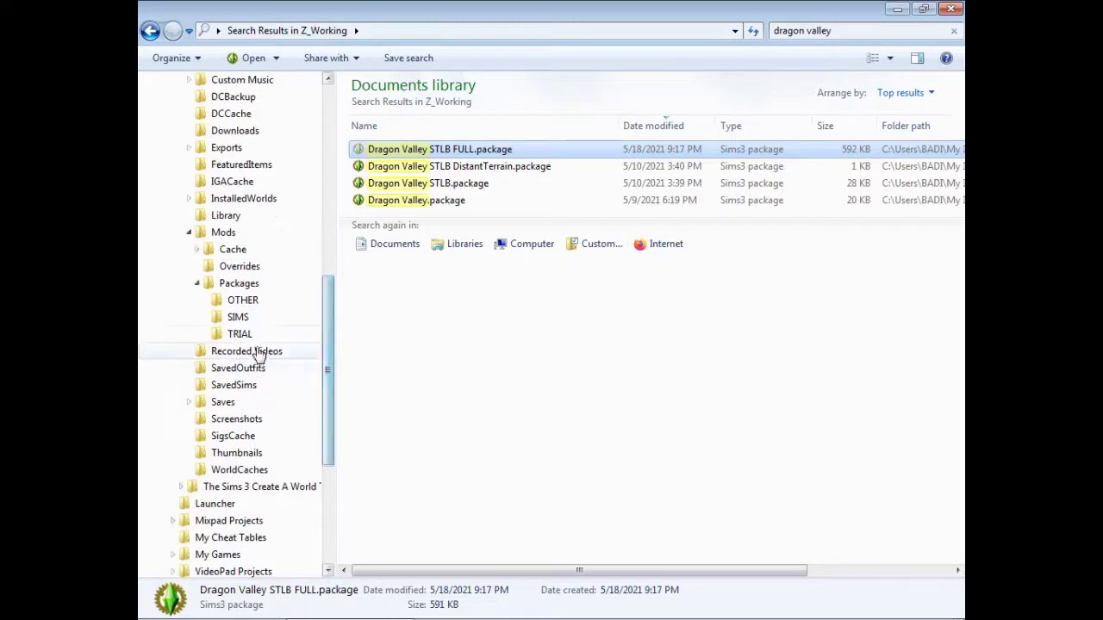
click(240, 335)
right_click(475, 256)
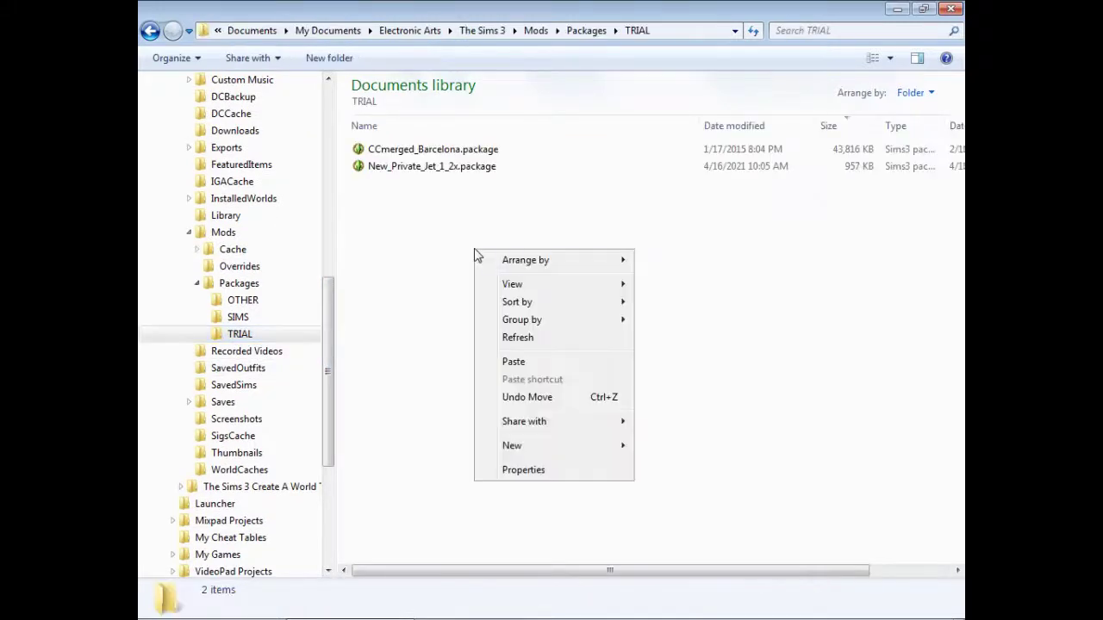
click(540, 362)
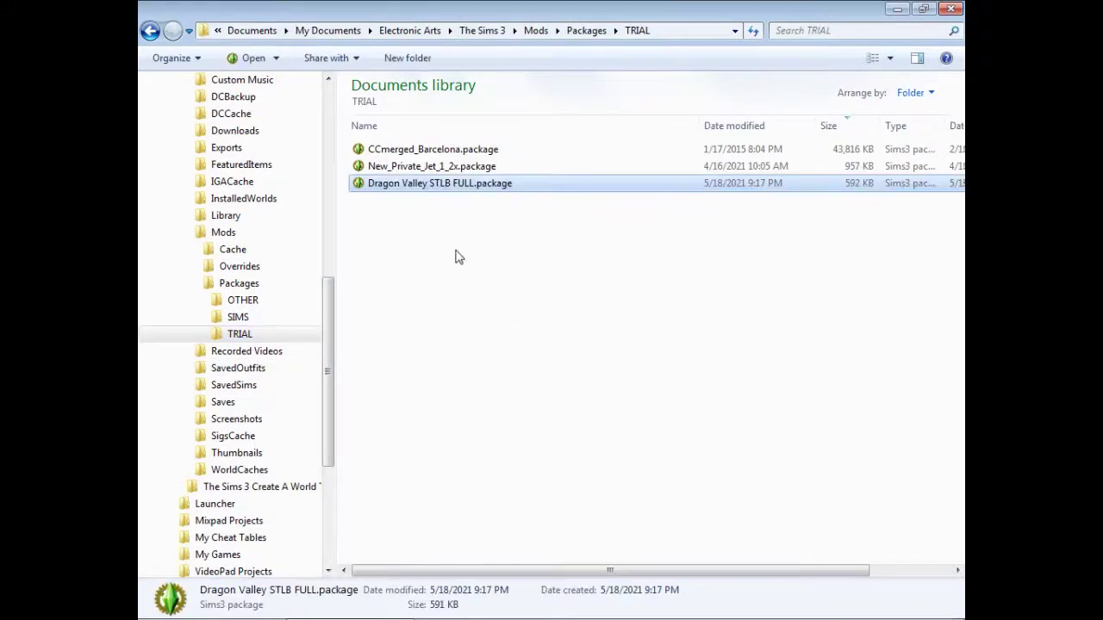
Step: Open Dragon Valley STLB FULL.package from TRIAL, preview several of its string tables in different languages, and close it
double_click(433, 184)
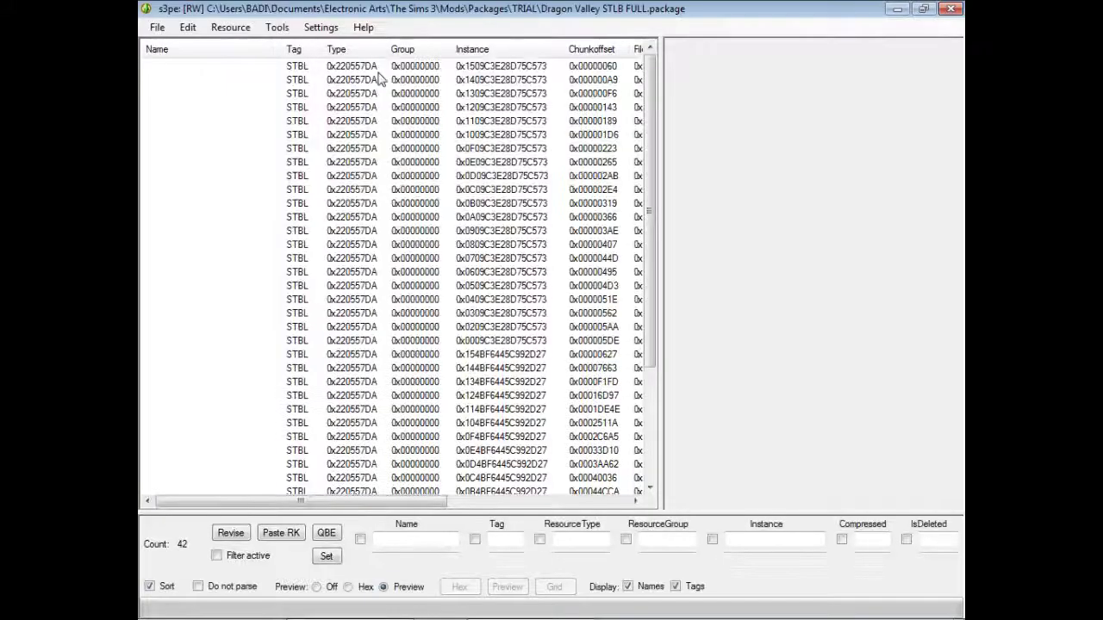
click(377, 74)
scroll(415, 236, down, 4)
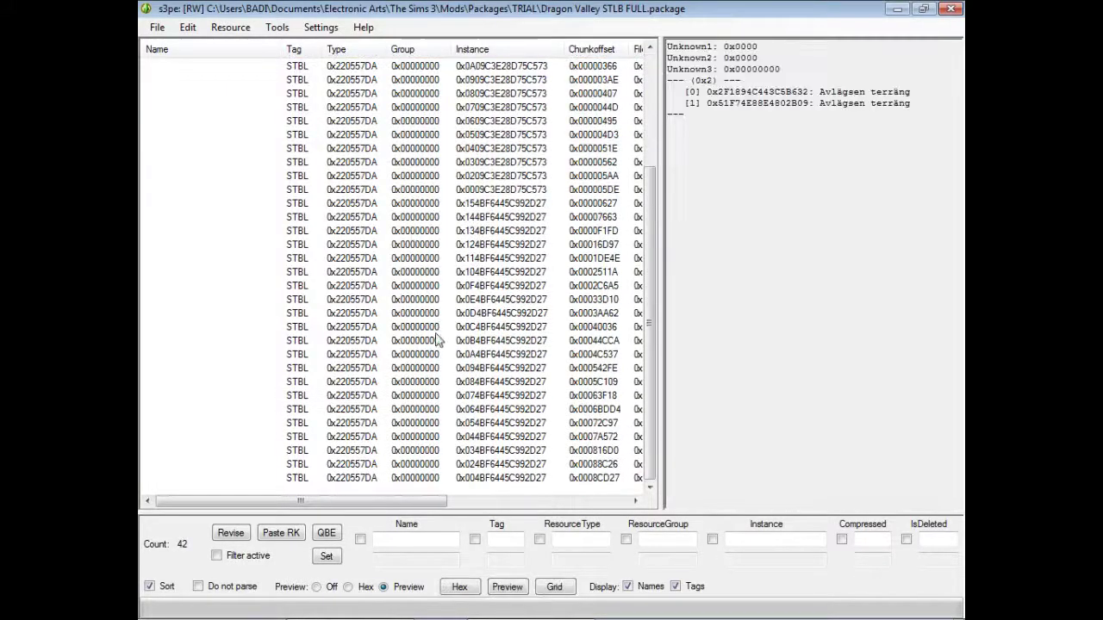
click(385, 478)
click(406, 382)
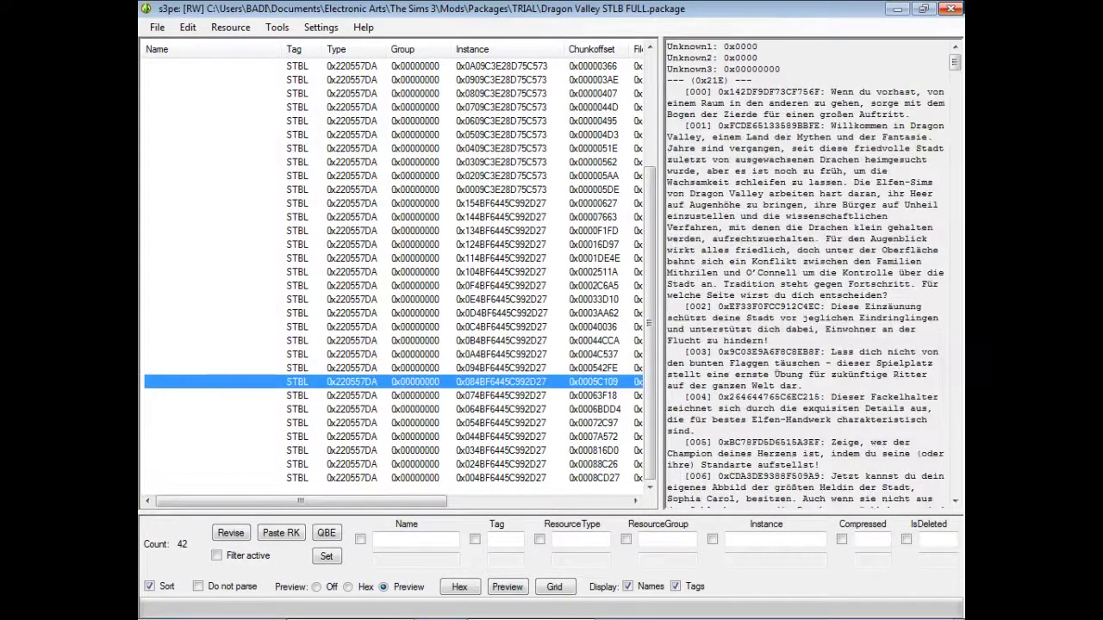
click(950, 9)
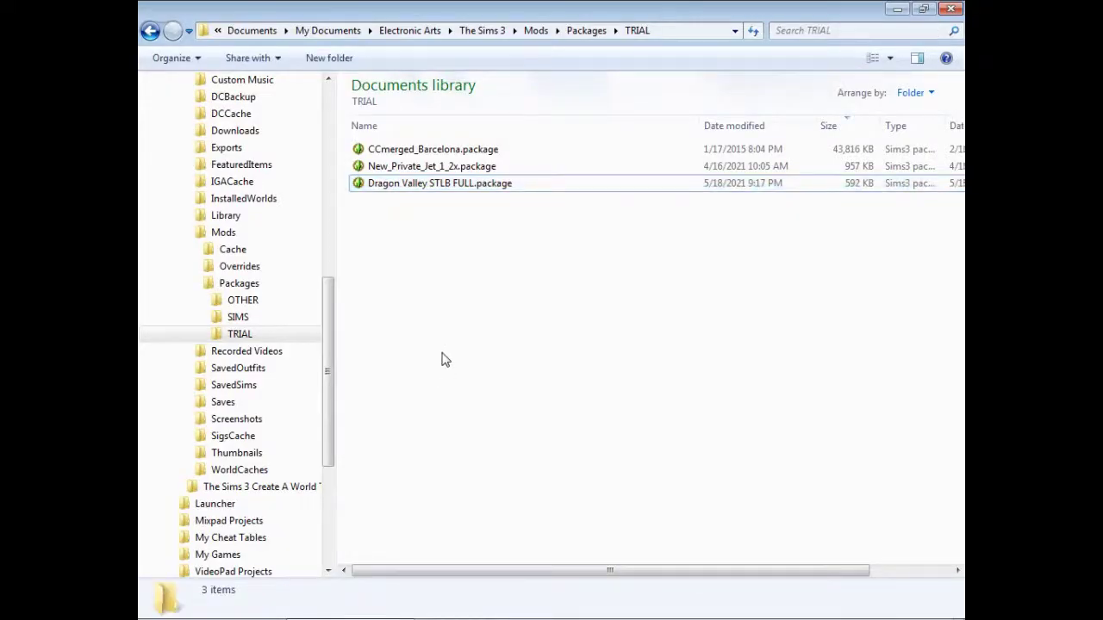
Step: Check the DCBackup and Mods\Packages folders, and select dcdb0.dbc and dcc.ent in the DCCache folder
click(576, 233)
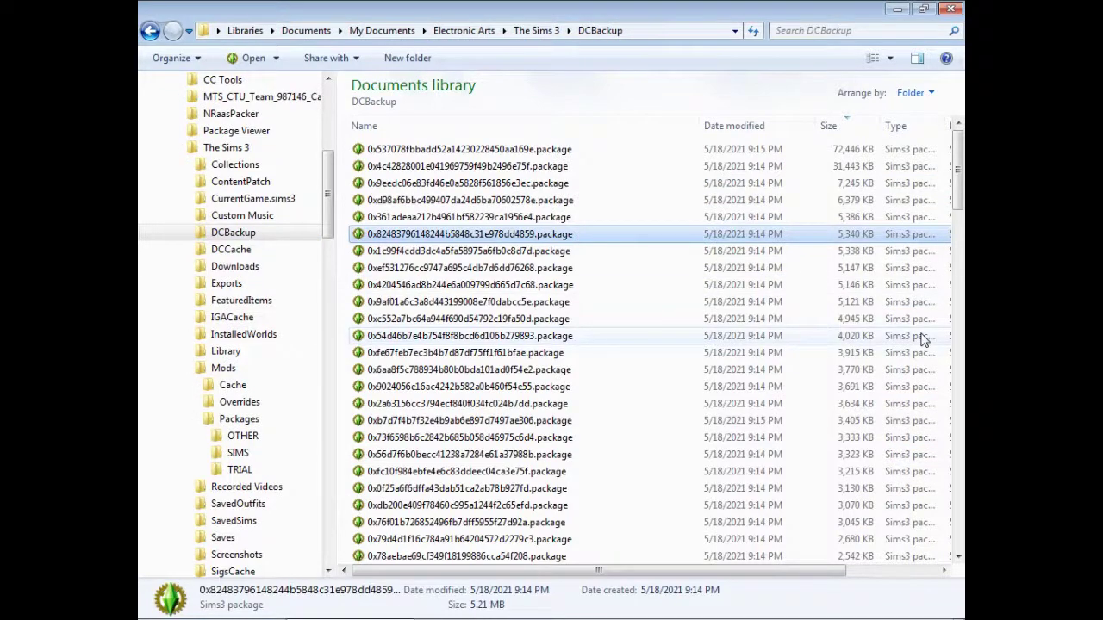
click(254, 418)
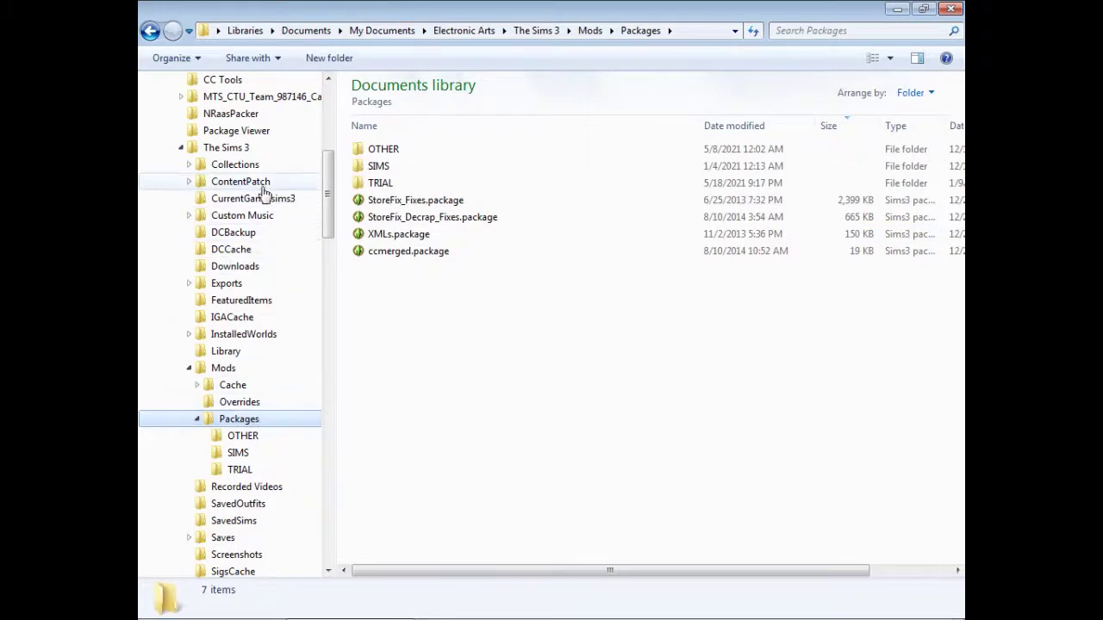
click(232, 251)
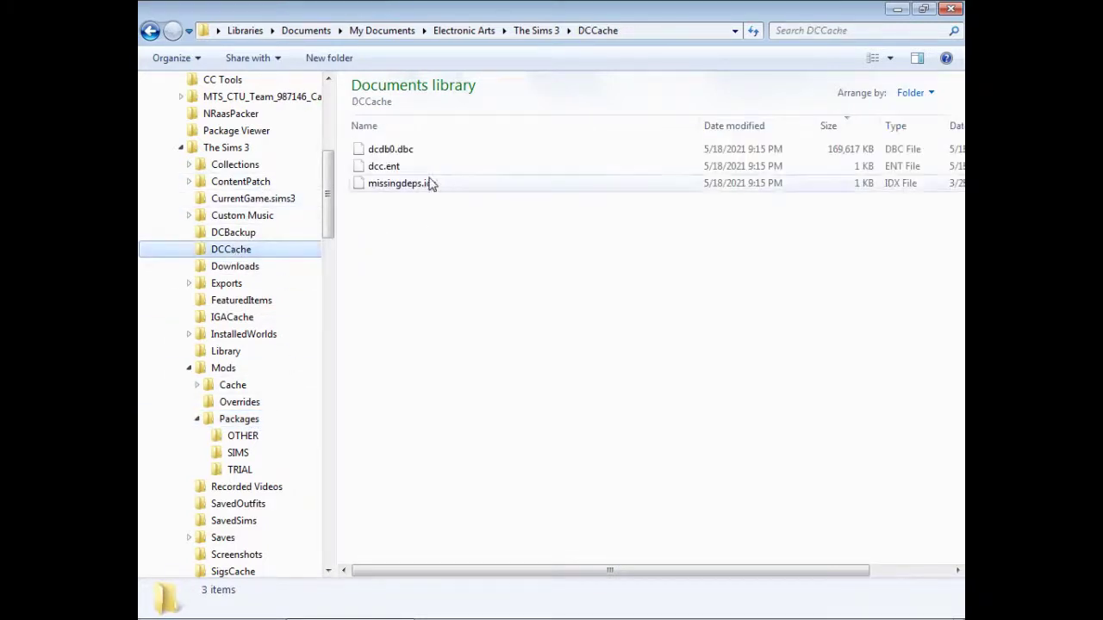
click(402, 166)
shift+click(398, 151)
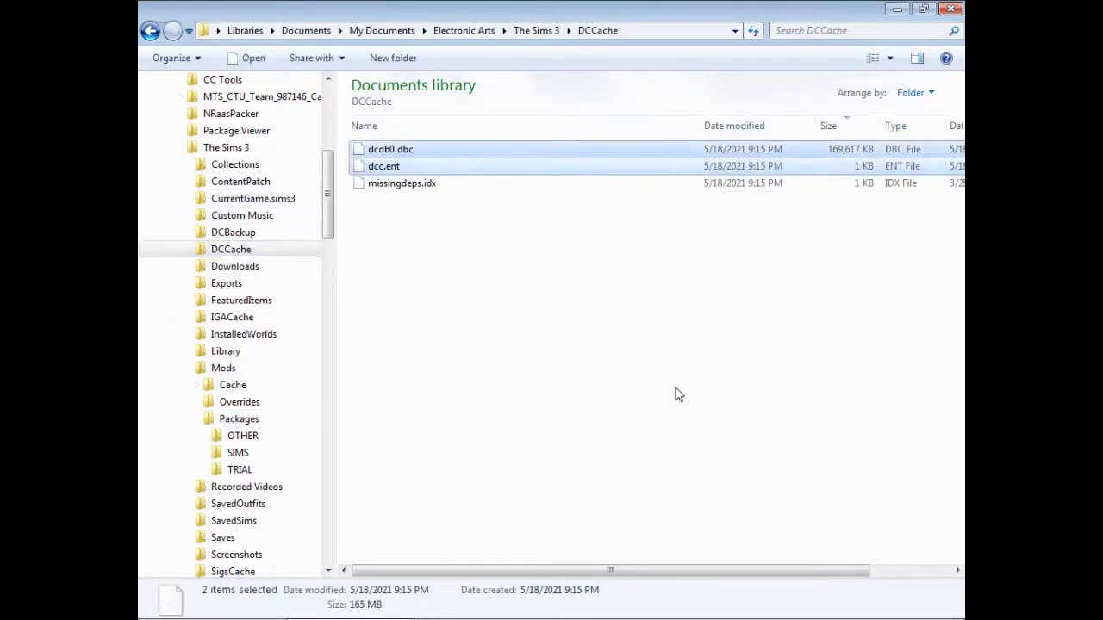
Step: Permanently delete the selected dcdb0.dbc and dcc.ent files from the DCCache folder
key(shift+Delete)
key(Return)
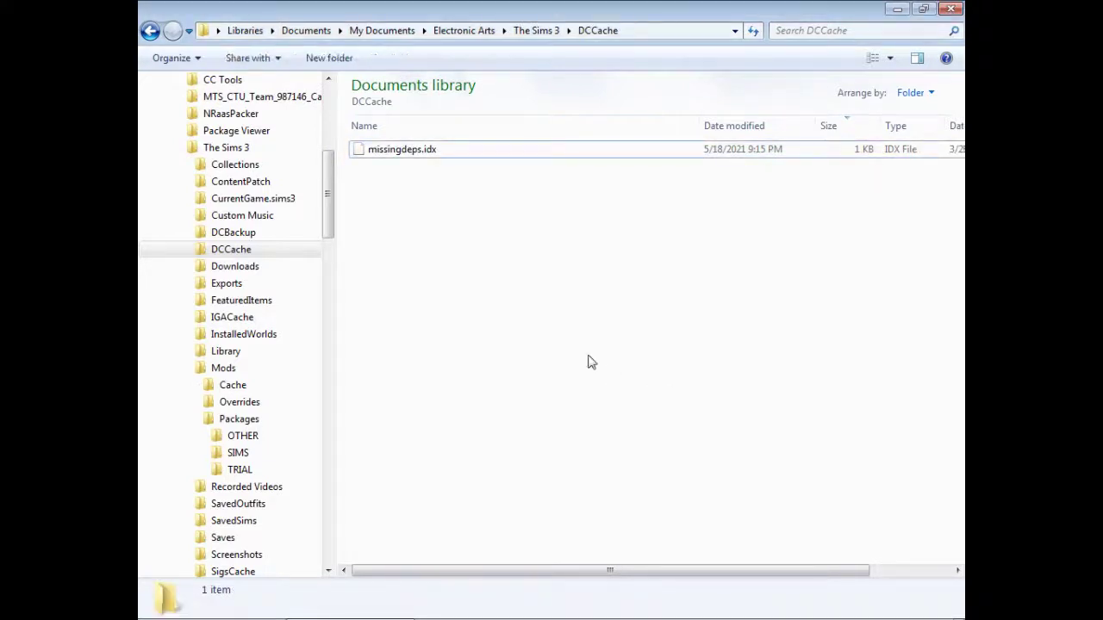
Step: Move every package in the DCBackup folder except ccmerged.package into the Downloads folder, and open Downloads
click(248, 232)
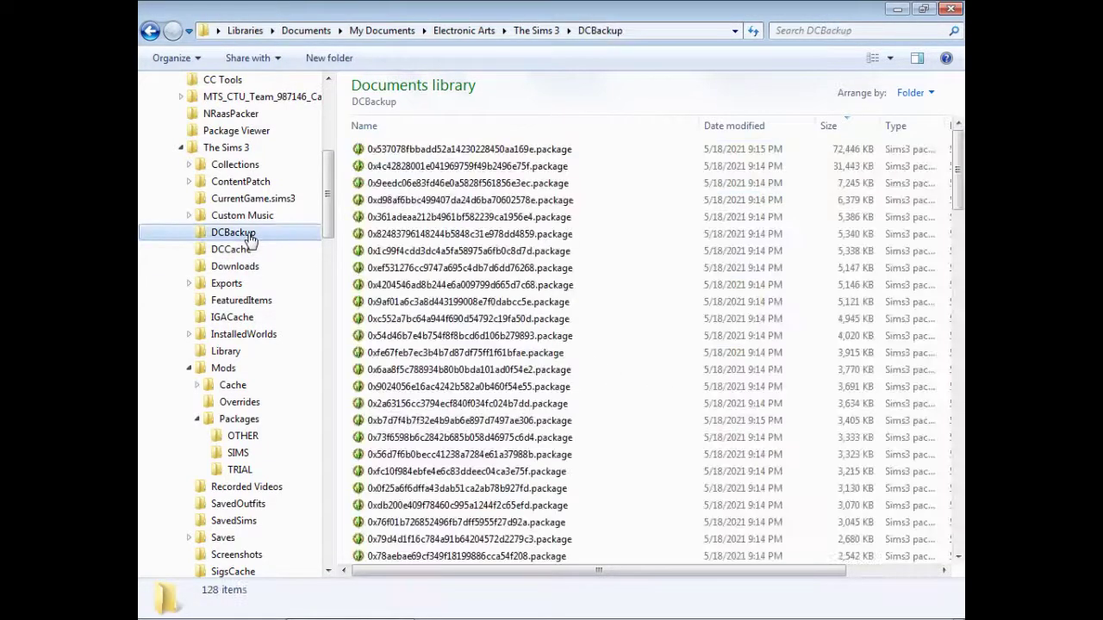
click(577, 201)
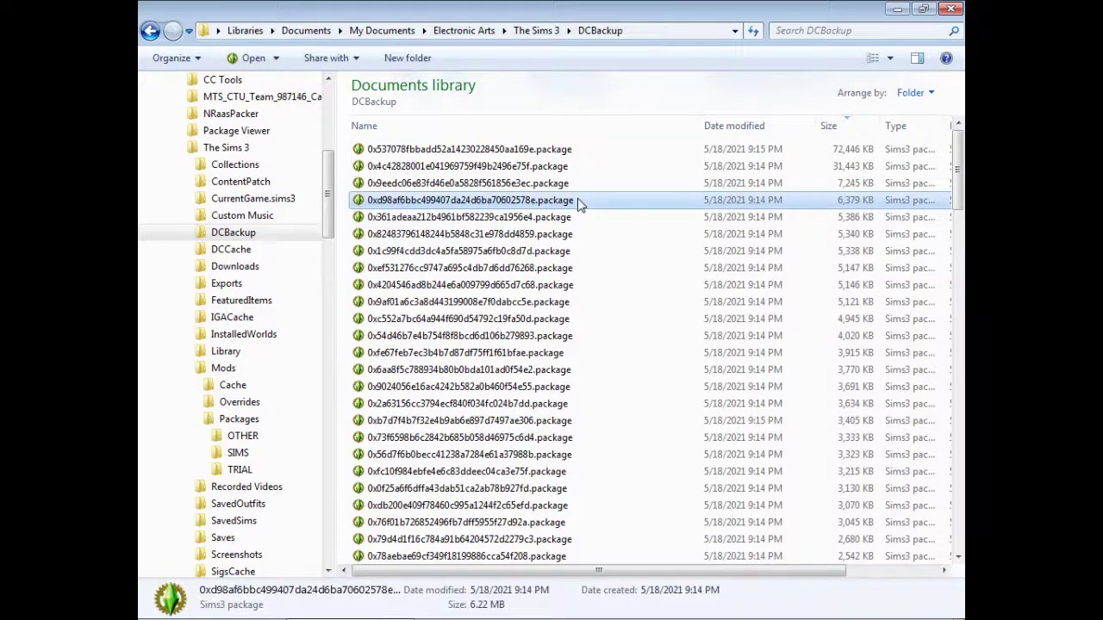
click(529, 155)
drag(957, 163, 957, 543)
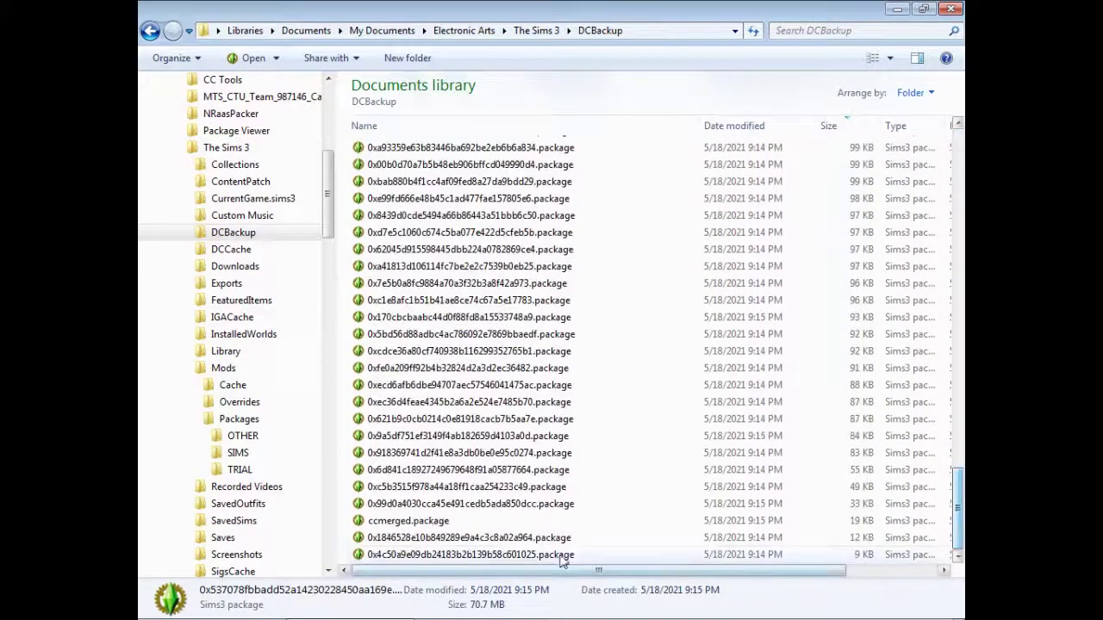
shift+click(478, 556)
ctrl+click(409, 520)
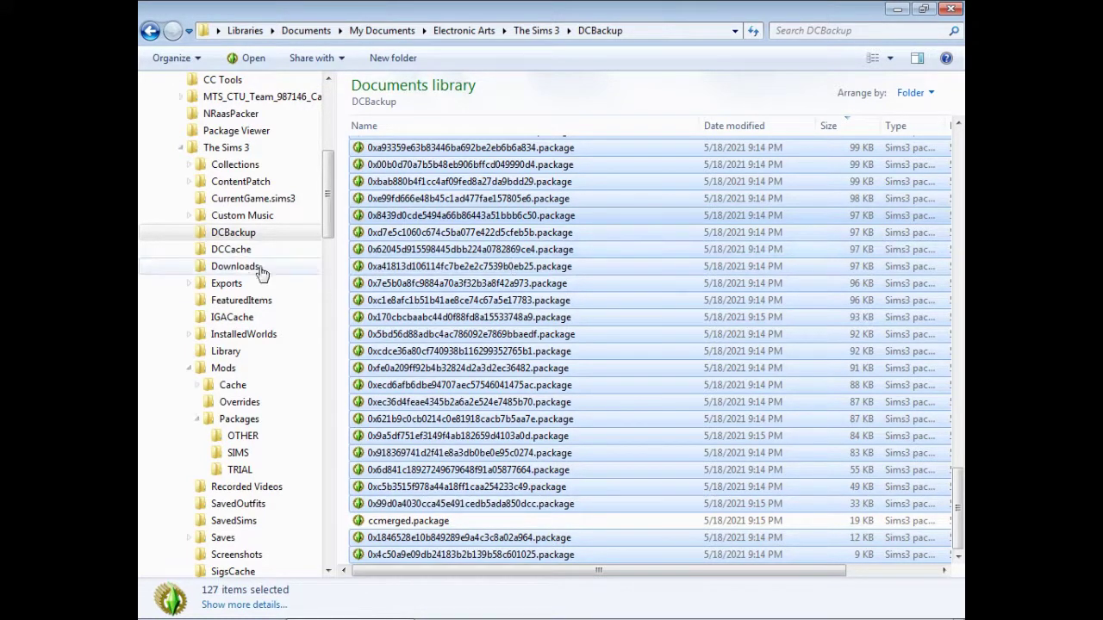
drag(310, 272, 232, 272)
click(232, 272)
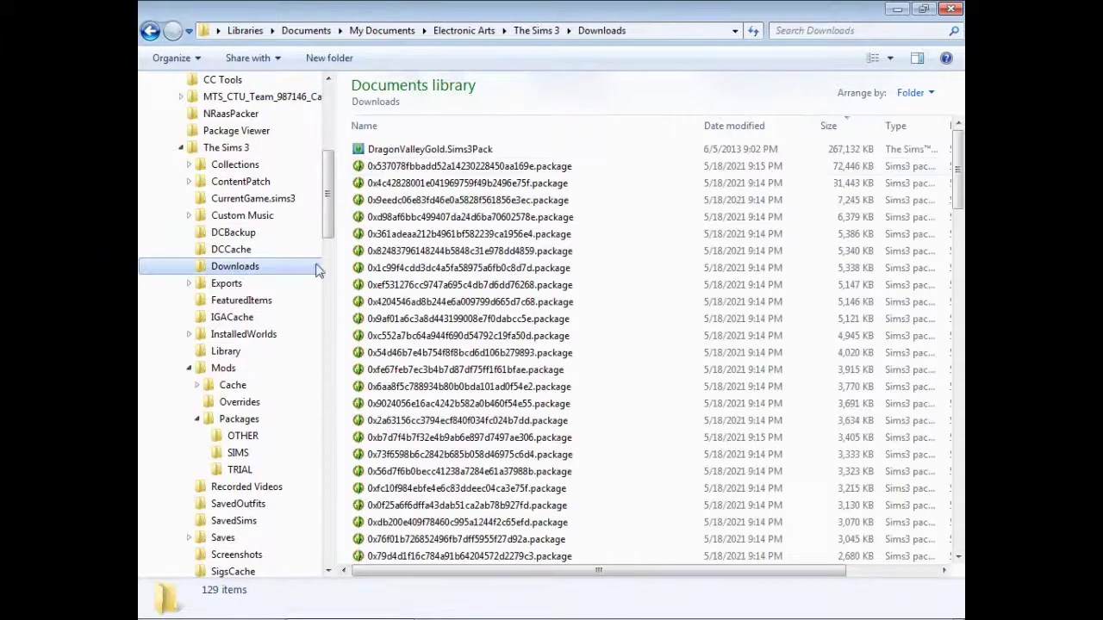
Step: Permanently delete DragonValleyGold.Sims3Pack from the Downloads folder
click(423, 151)
key(shift+Delete)
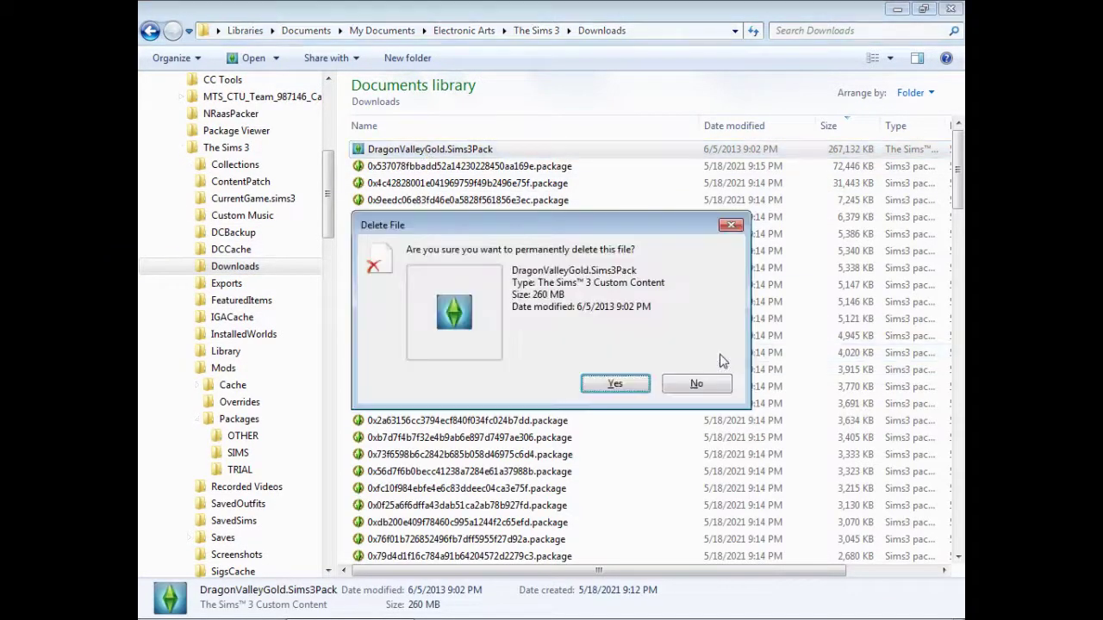
key(Return)
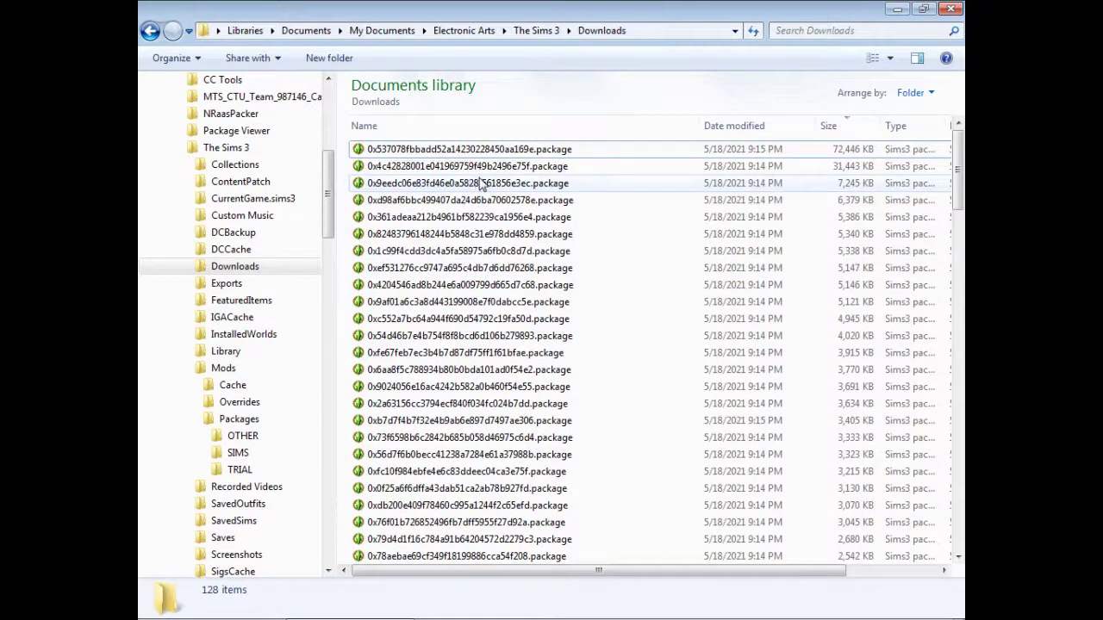
click(896, 10)
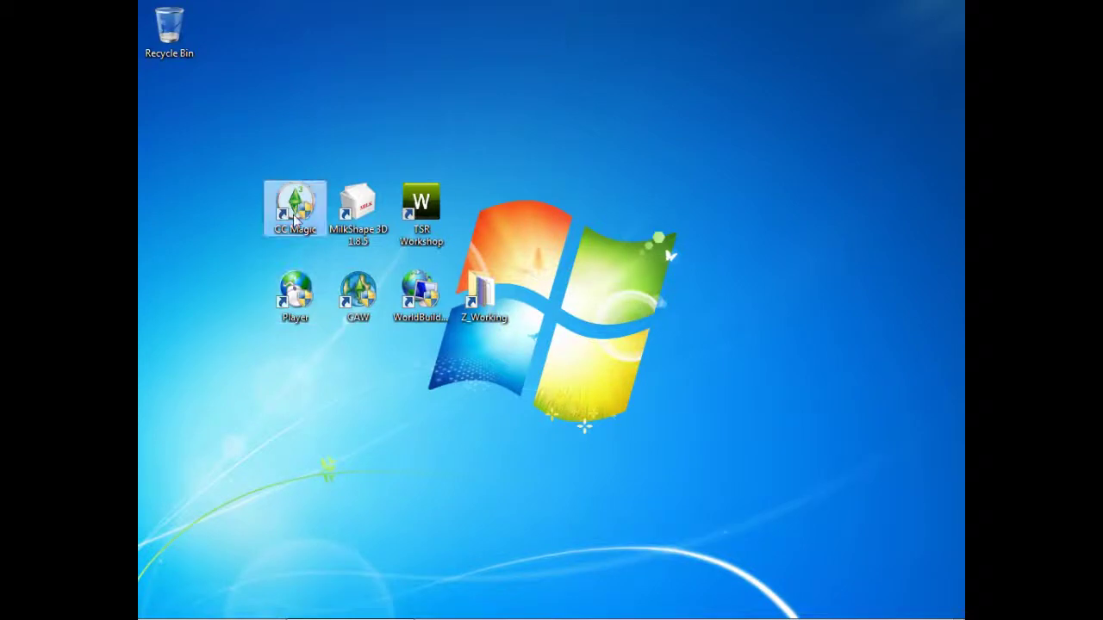
click(296, 218)
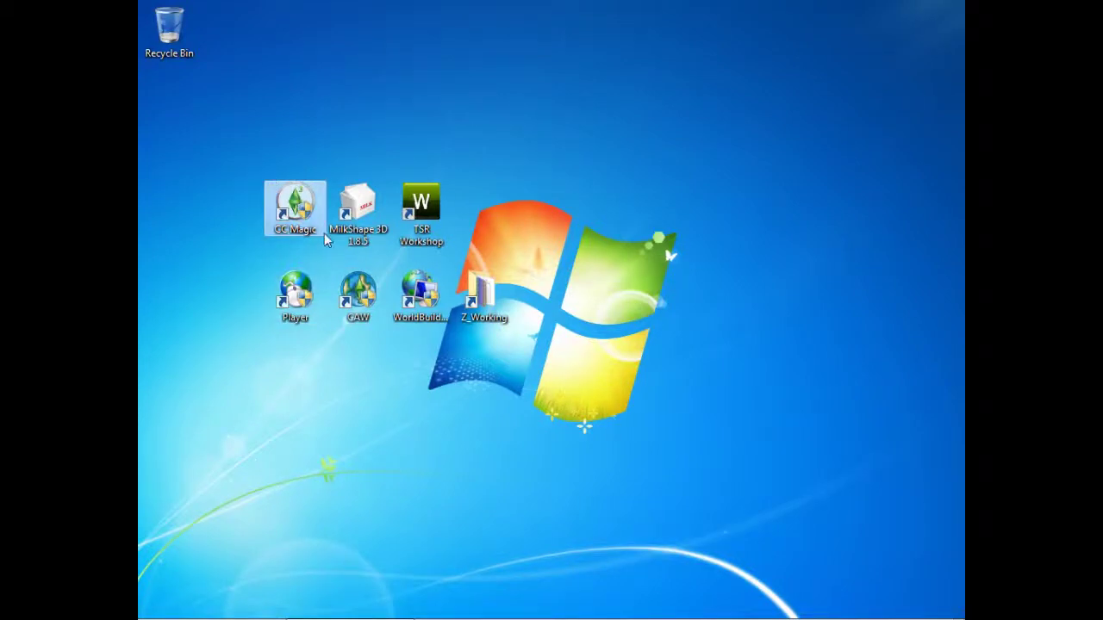
click(376, 612)
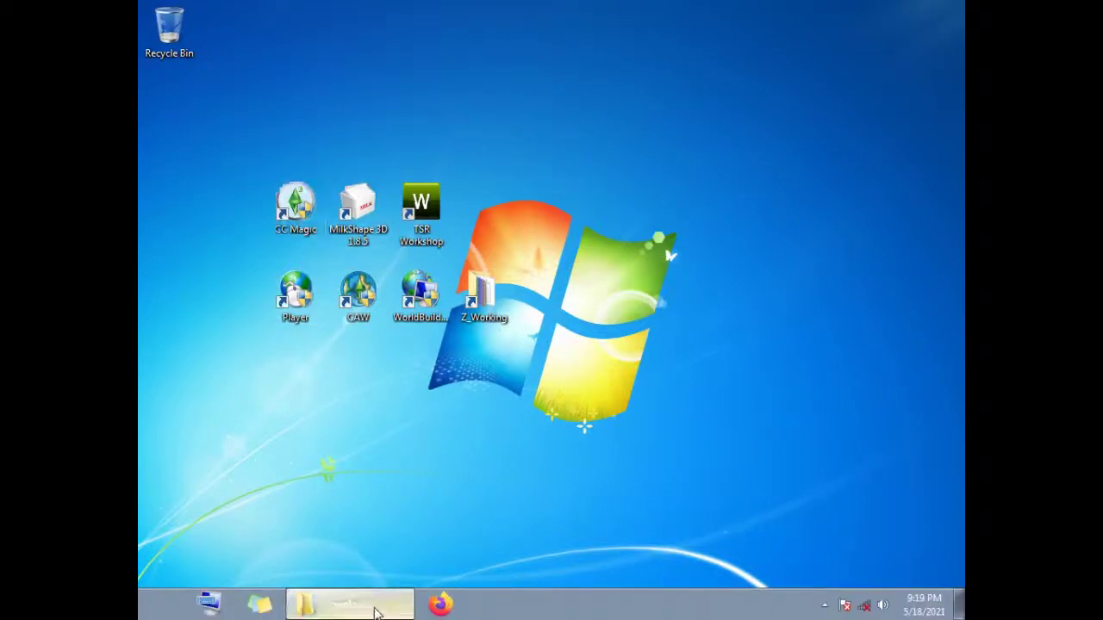
Step: Delete all the remaining package files from the Downloads folder
click(616, 318)
key(ctrl+a)
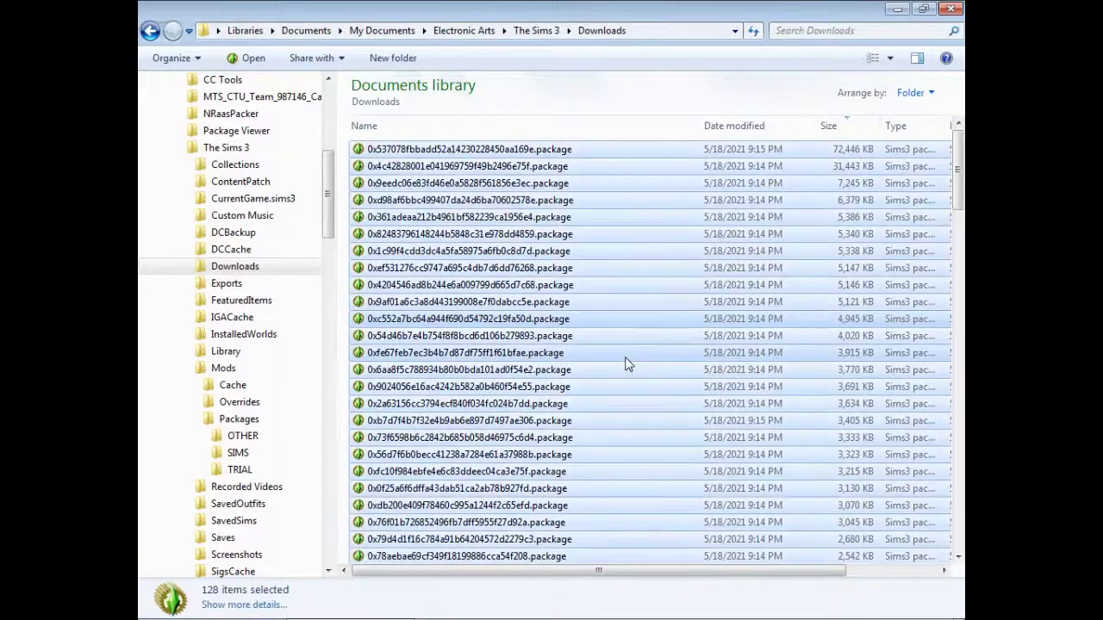
key(Delete)
key(Escape)
key(Delete)
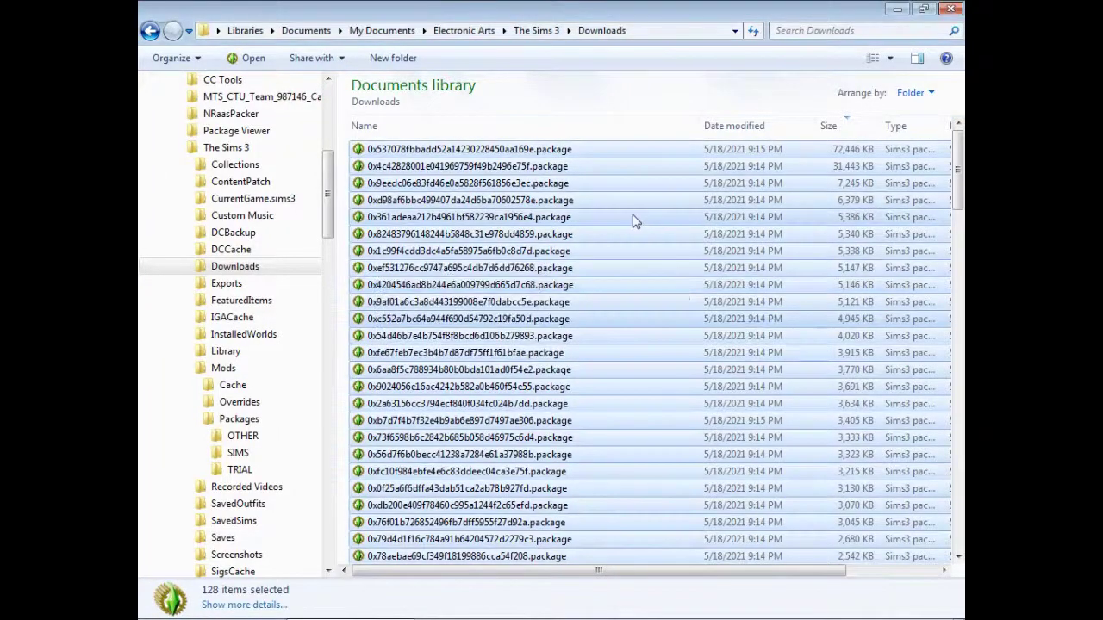
key(Return)
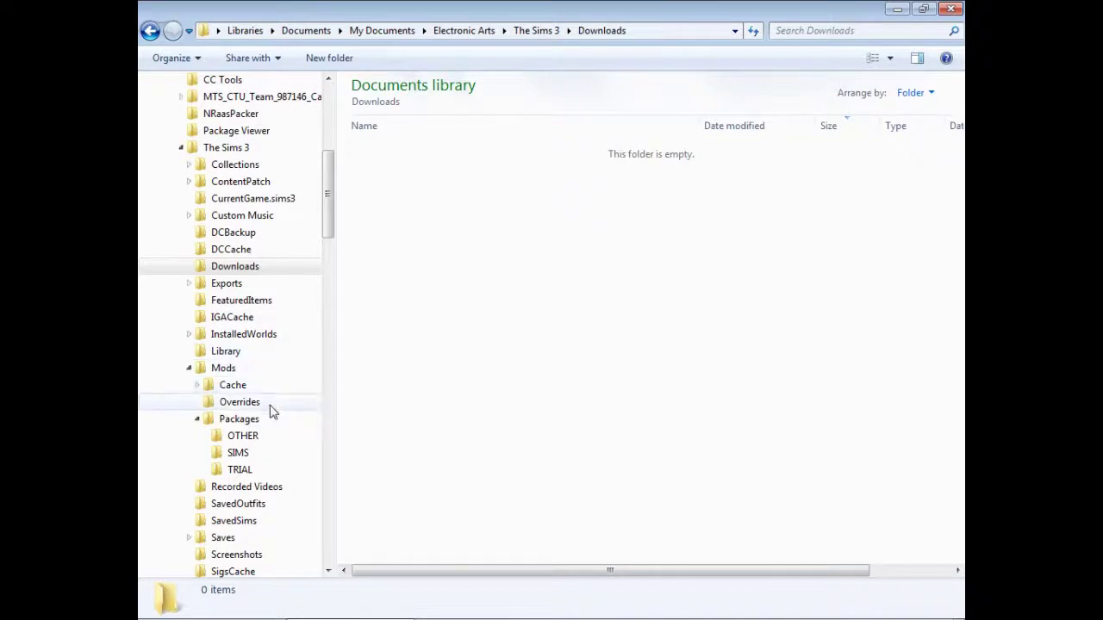
Step: Copy ccmerged.package from the Mods\Packages folder
click(239, 420)
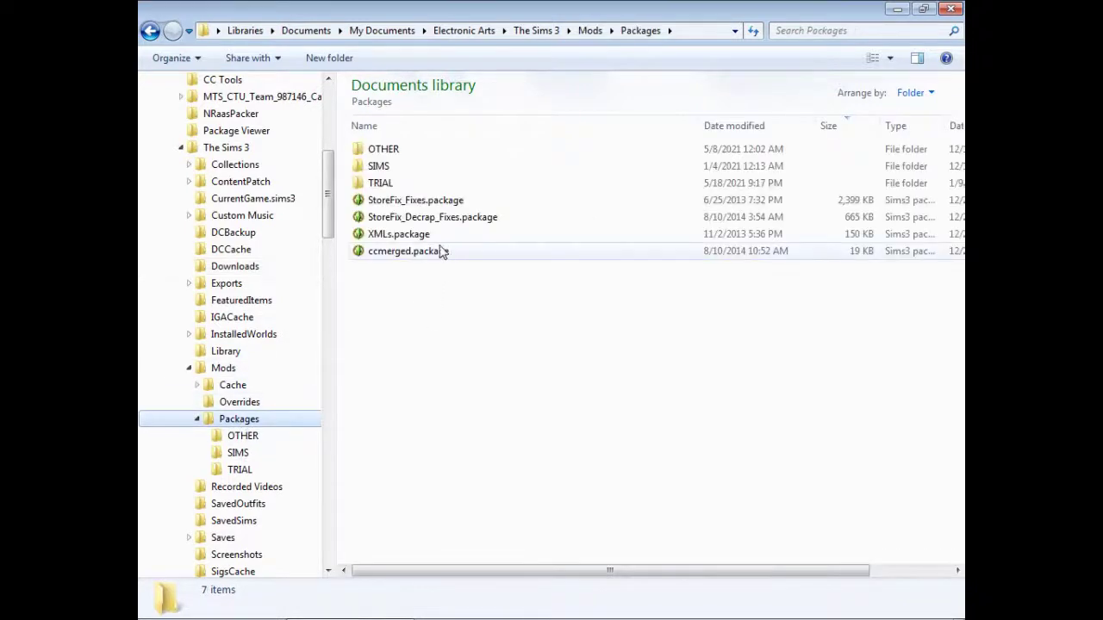
click(413, 251)
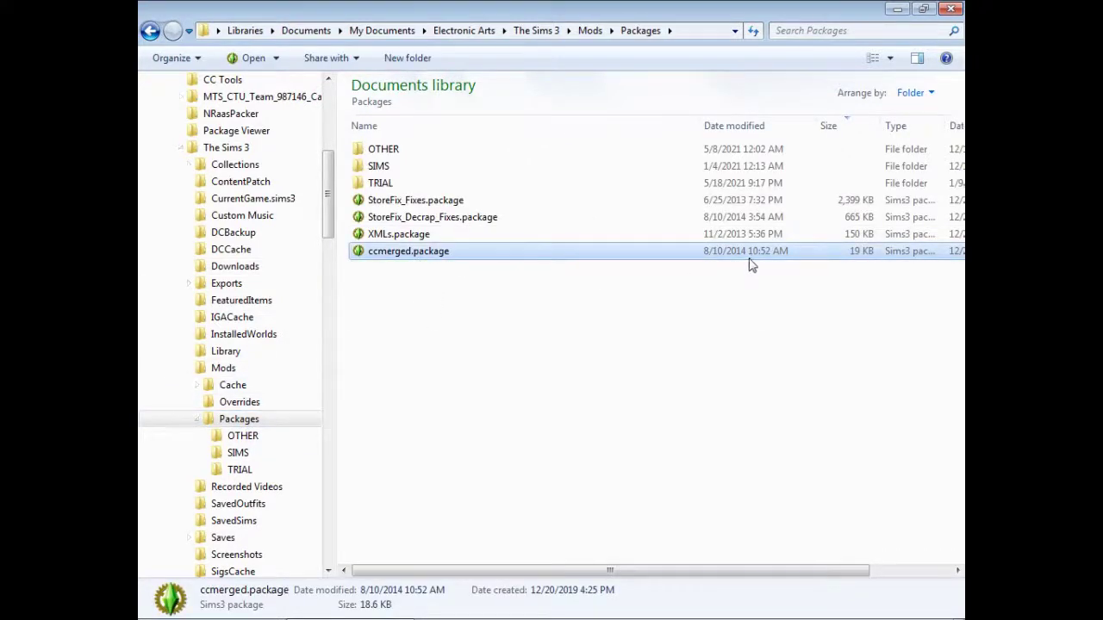
right_click(511, 261)
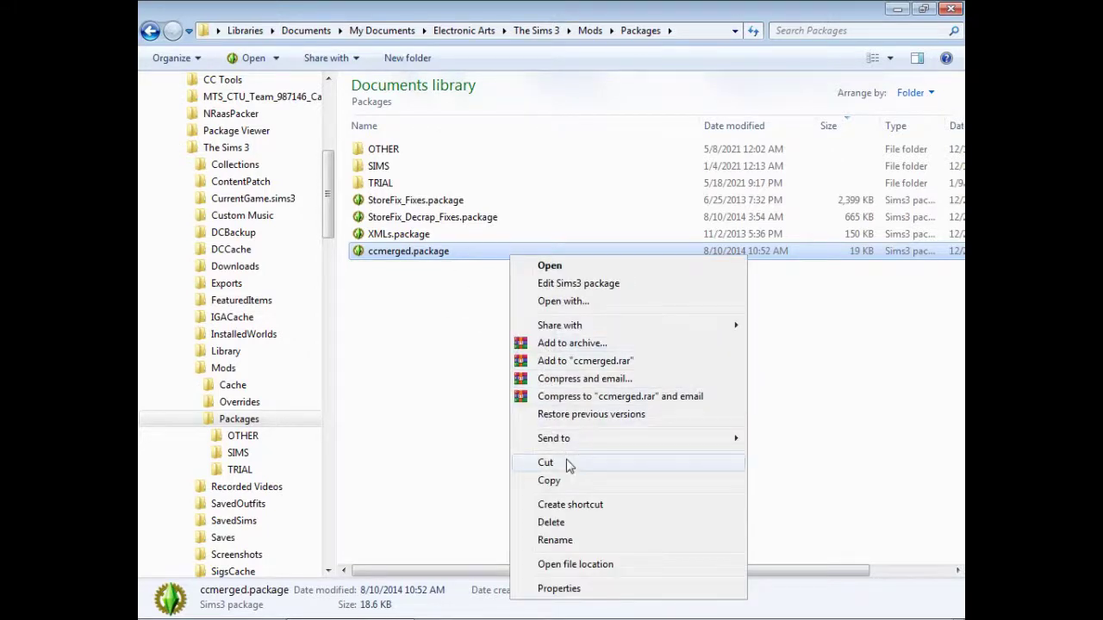
click(564, 487)
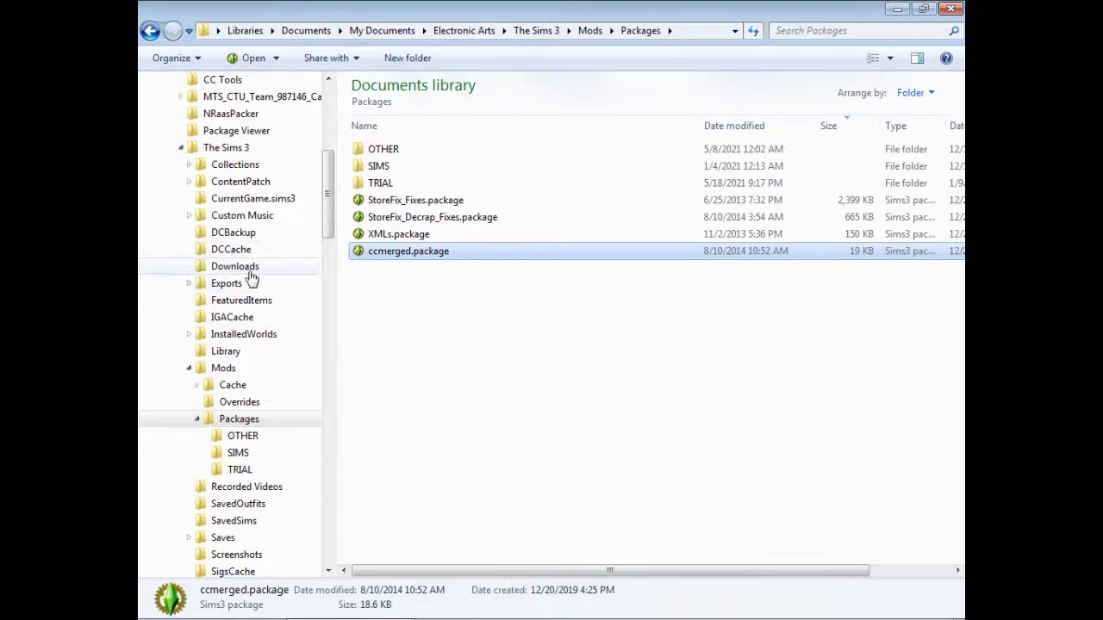
Step: Paste ccmerged.package into the DCBackup folder, replacing the existing file of the same name
click(237, 249)
click(237, 233)
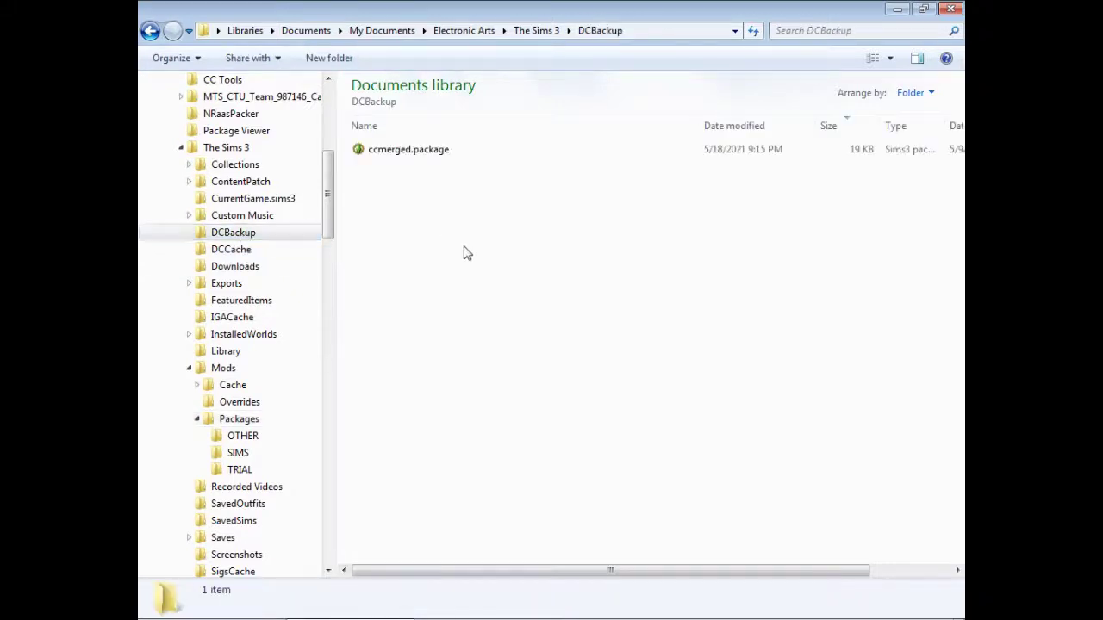
right_click(464, 252)
click(776, 176)
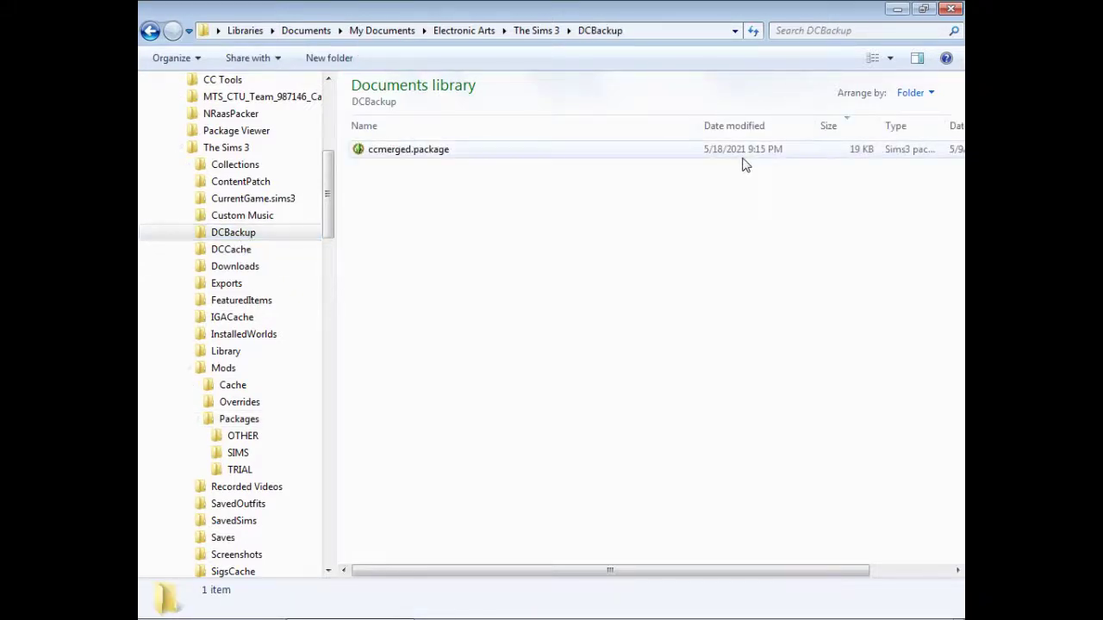
right_click(456, 246)
click(511, 356)
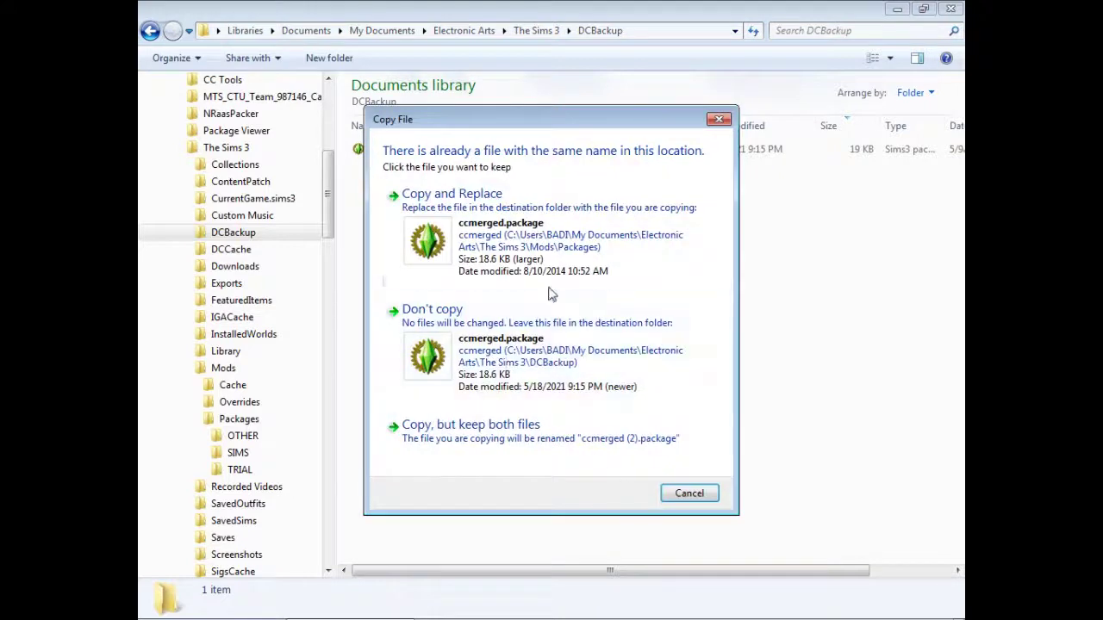
click(534, 241)
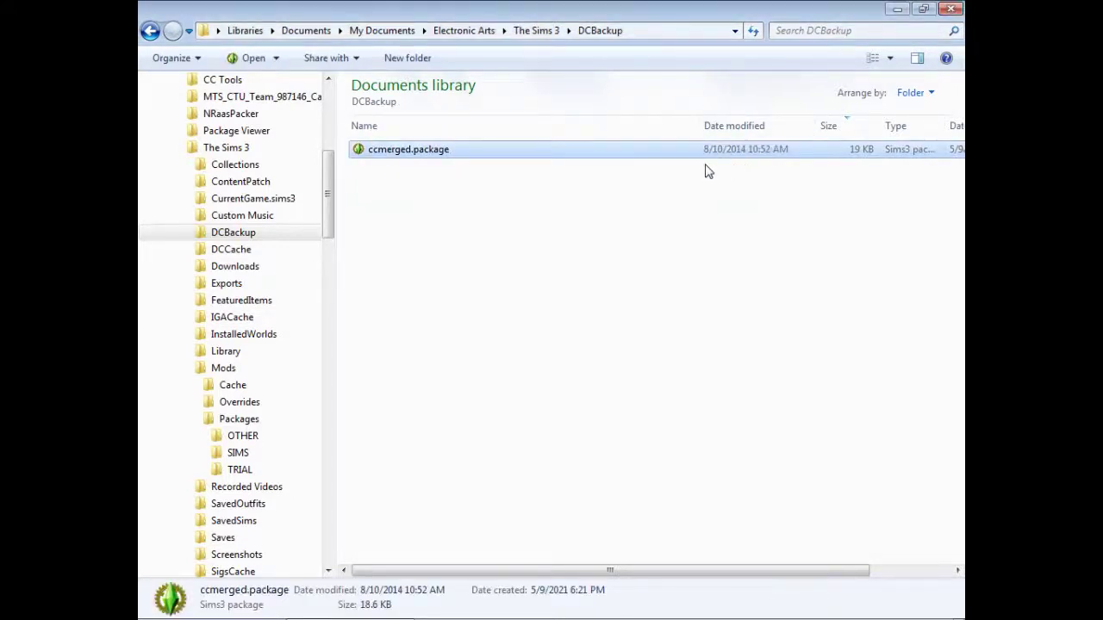
click(487, 333)
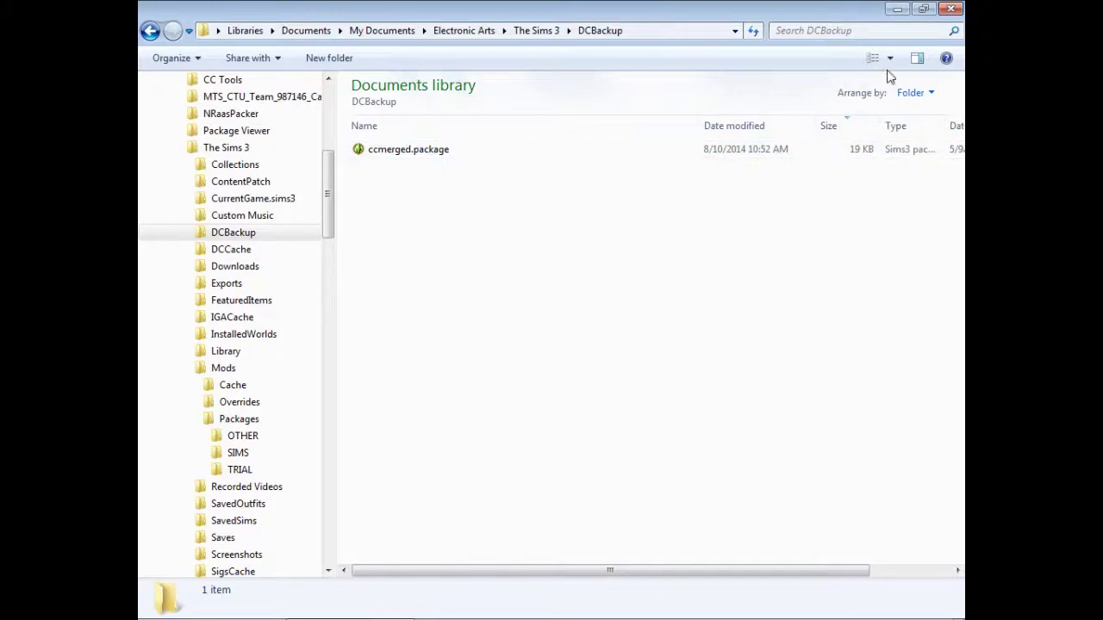
Step: Switch from the file browser to CC Magic and maximize its window
click(897, 10)
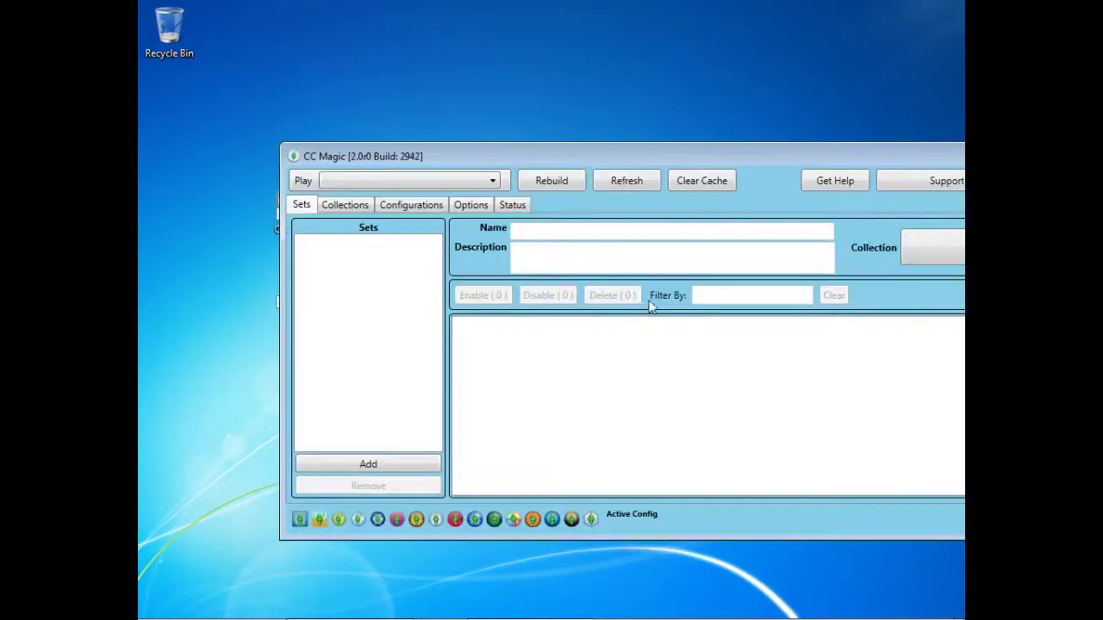
drag(754, 161, 586, 5)
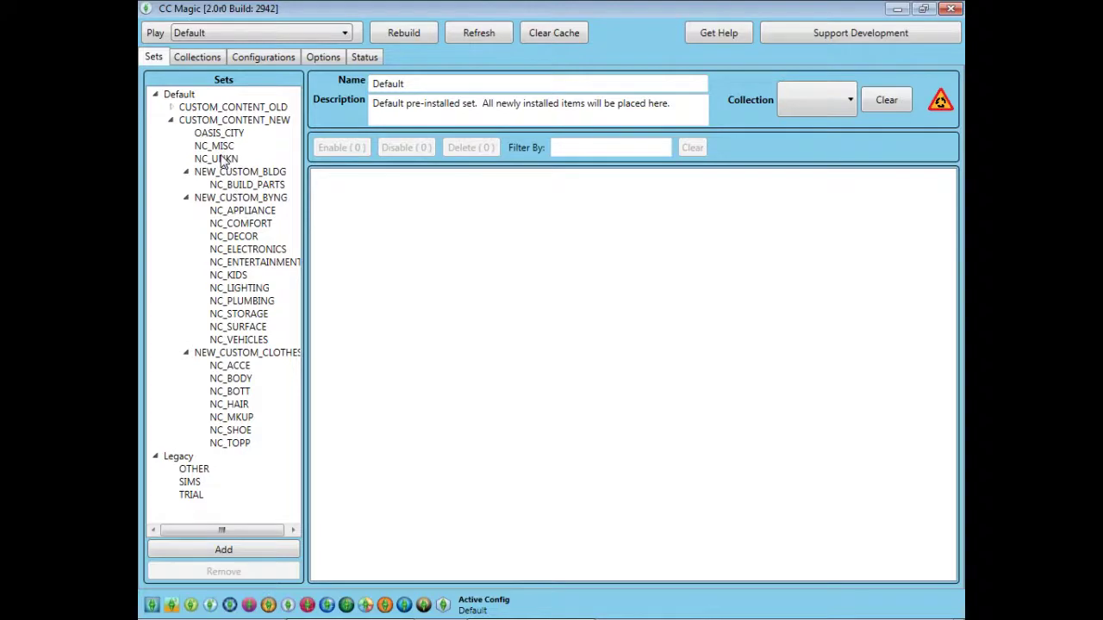
Step: Examine the Dragon Valley entries in the NC_UNKN and NC_MISC sets, including the BabyDragon and DragonEgg objects
click(217, 160)
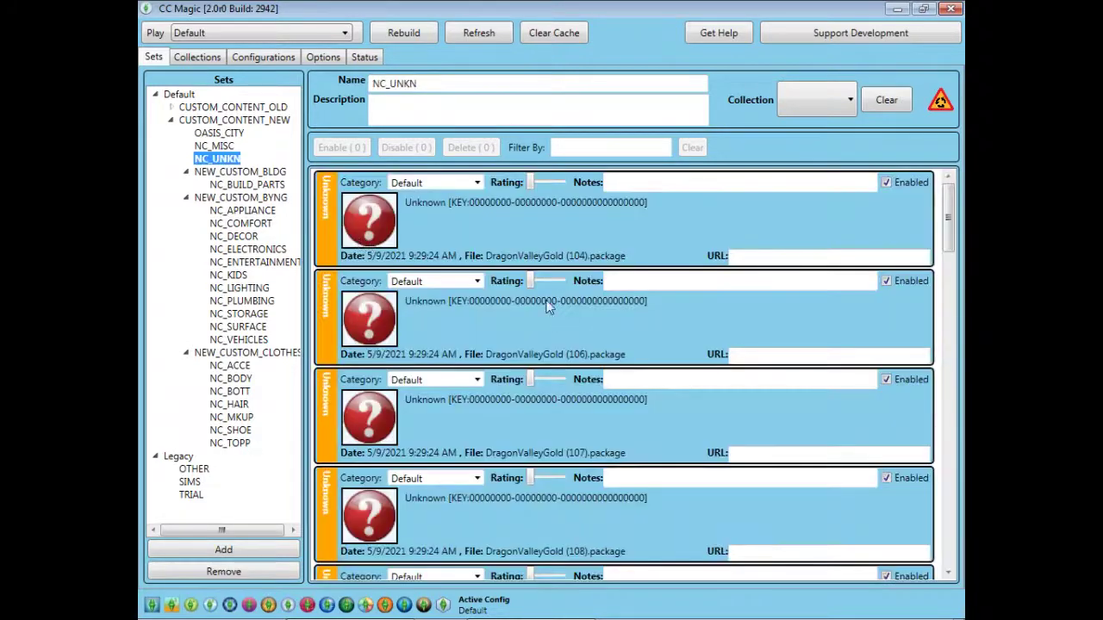
scroll(806, 356, down, 10)
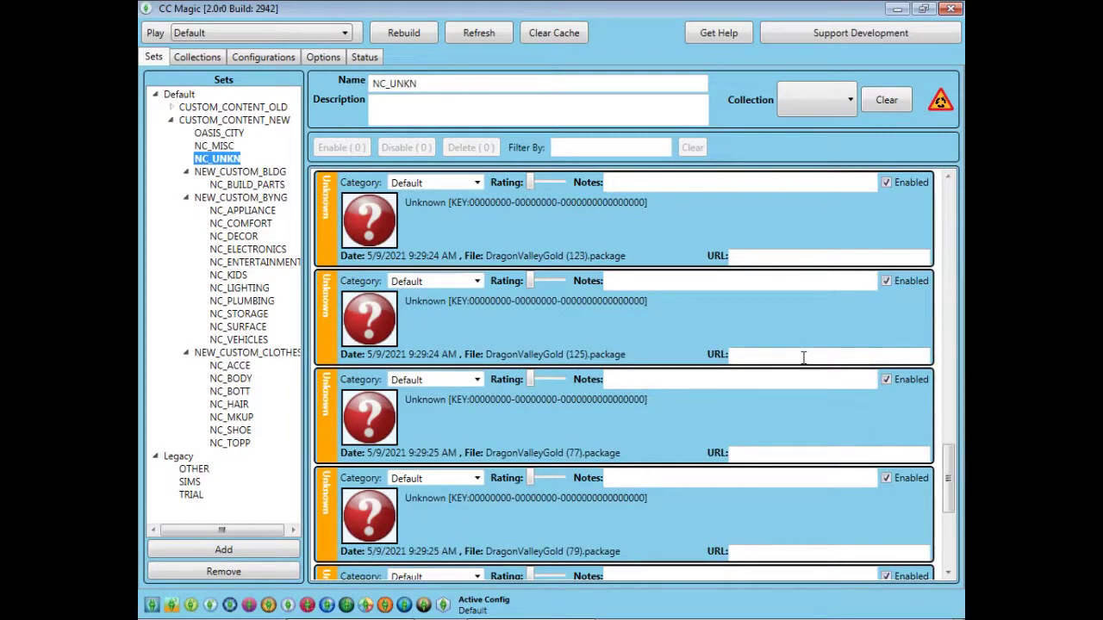
scroll(807, 356, up, 10)
scroll(806, 357, down, 10)
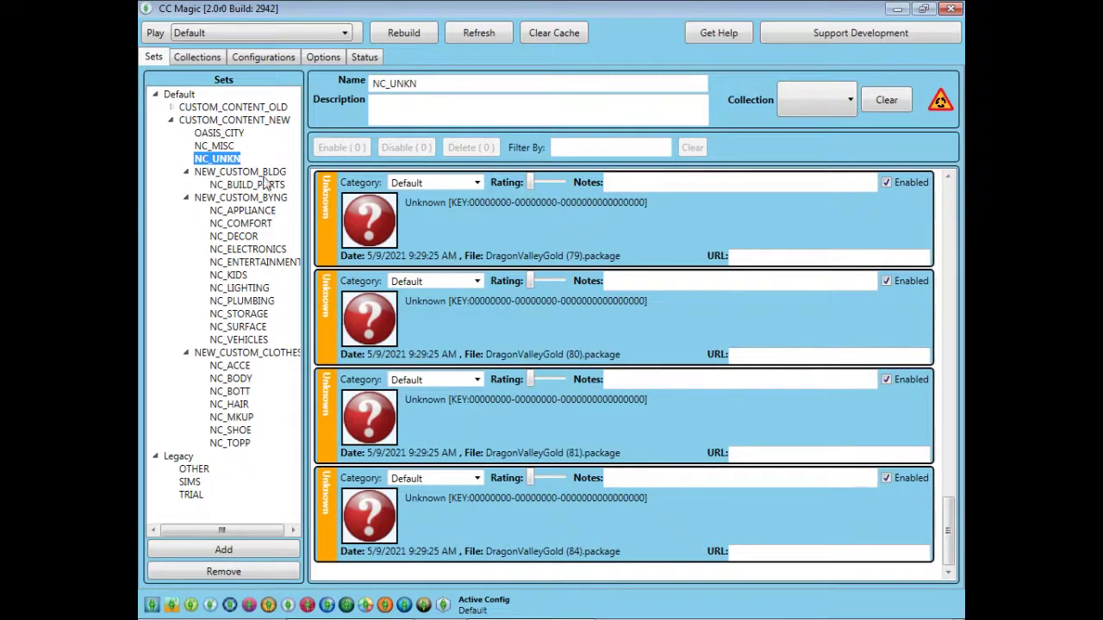
click(215, 146)
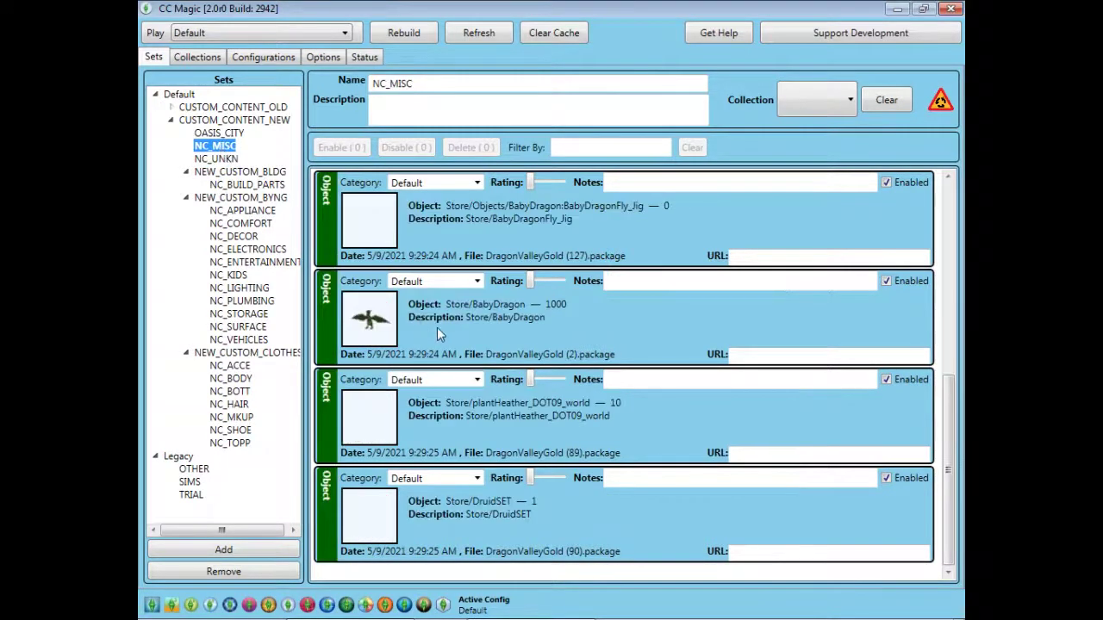
click(484, 332)
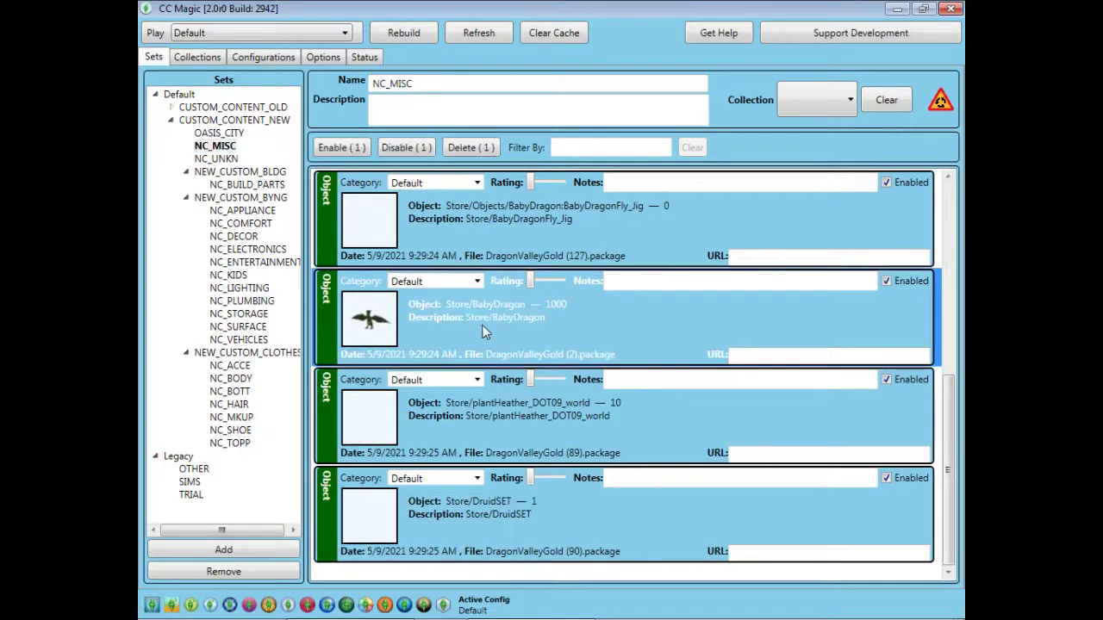
scroll(682, 329, up, 3)
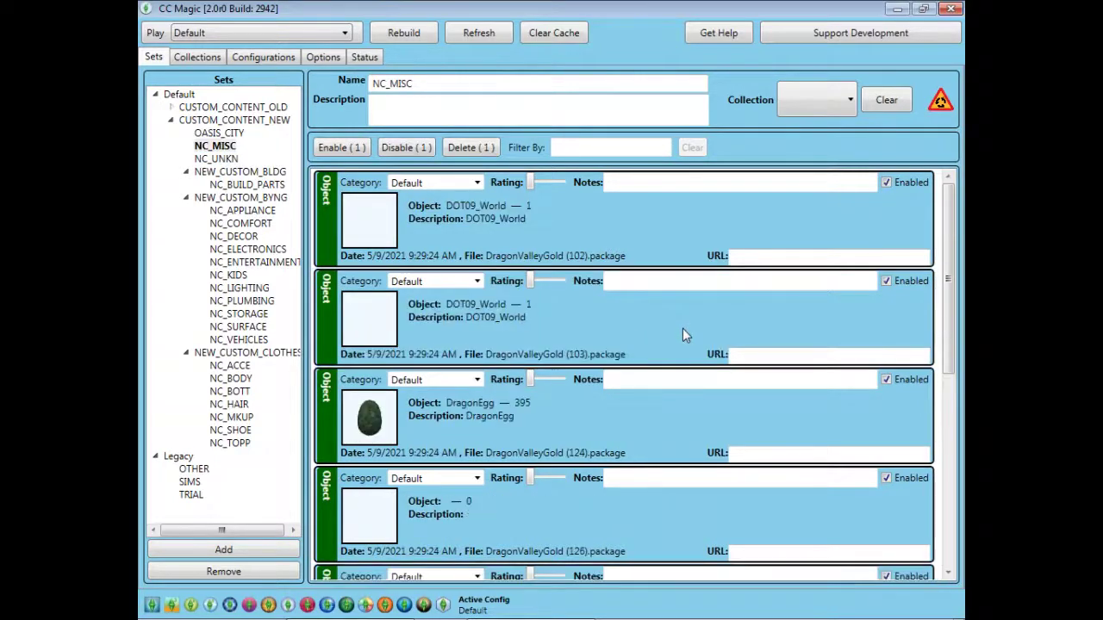
click(468, 428)
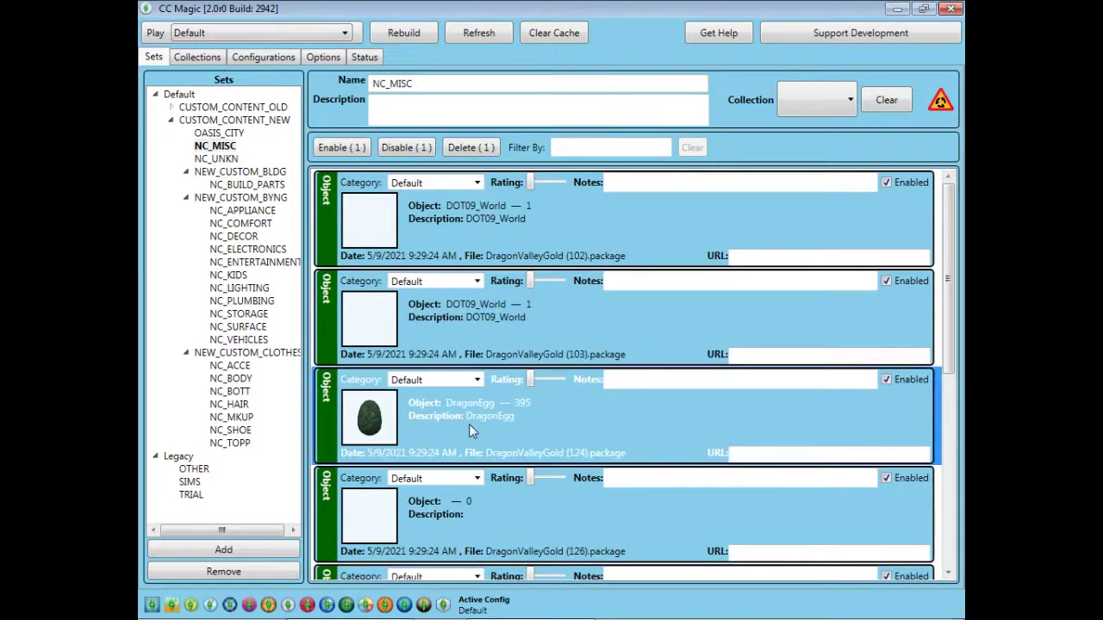
Step: Check the TRIAL legacy set for Dragon Valley STLB FULL.package and the PrivateJet object
click(192, 496)
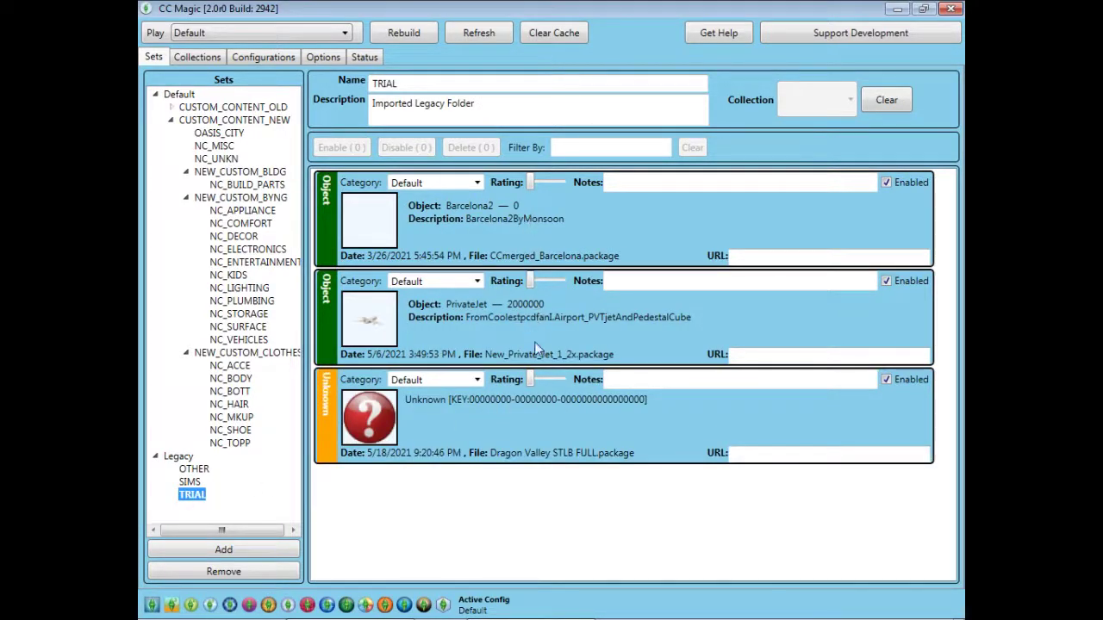
click(573, 422)
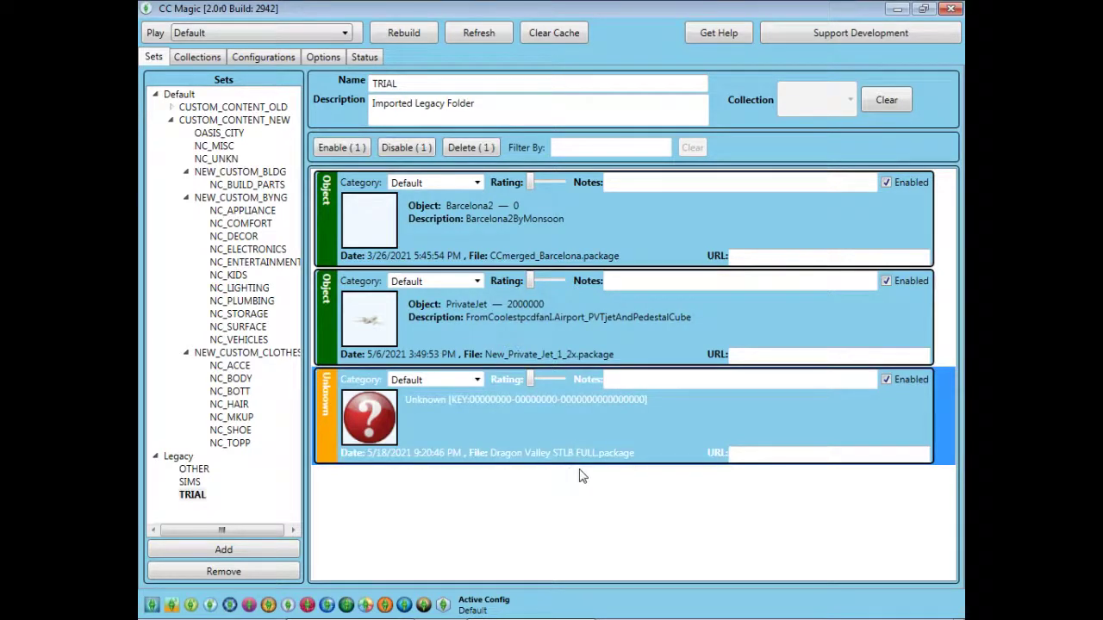
click(563, 340)
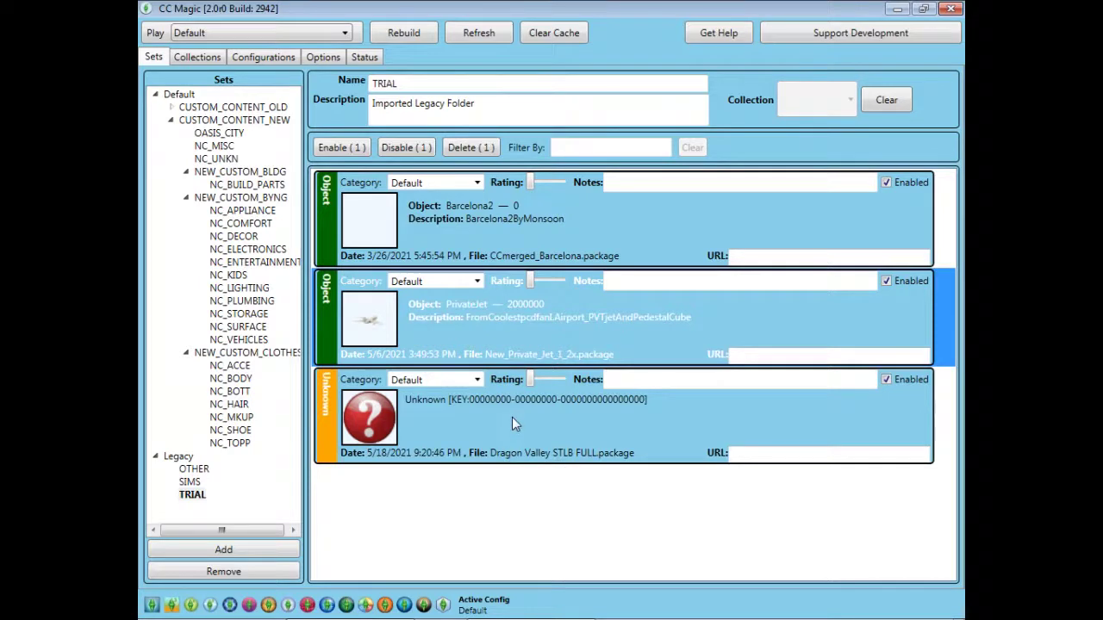
Step: Rebuild the custom content in CC Magic and open the Default configuration's list of enabled sets
click(412, 35)
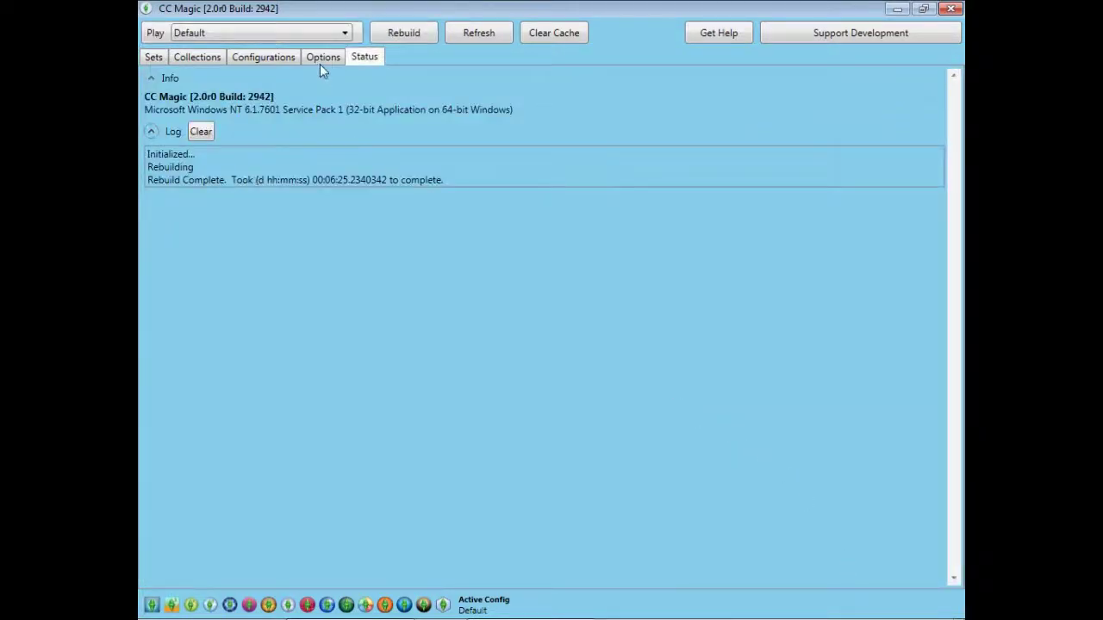
click(320, 64)
click(270, 56)
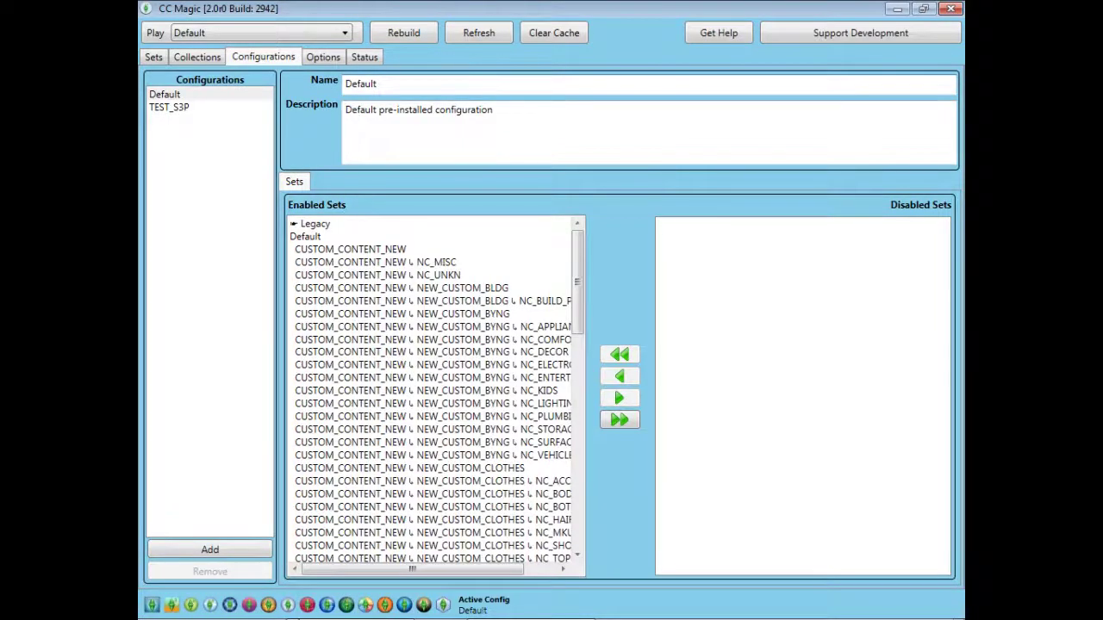
Step: Switch to the file browser and check the contents of the DCBackup and DCCache folders
click(349, 614)
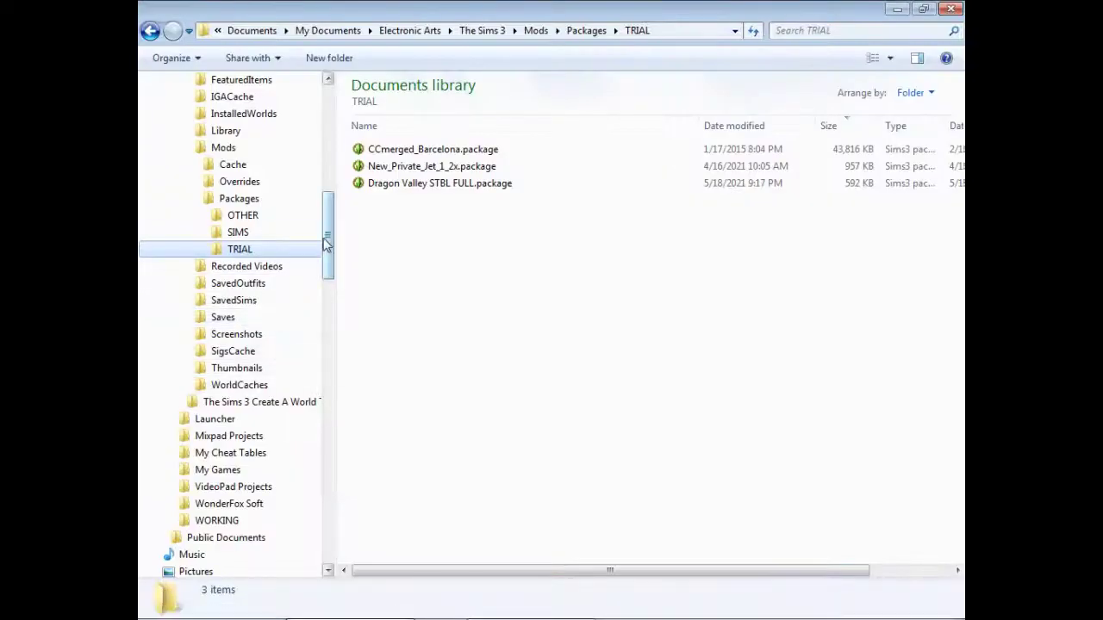
scroll(325, 238, up, 5)
click(234, 250)
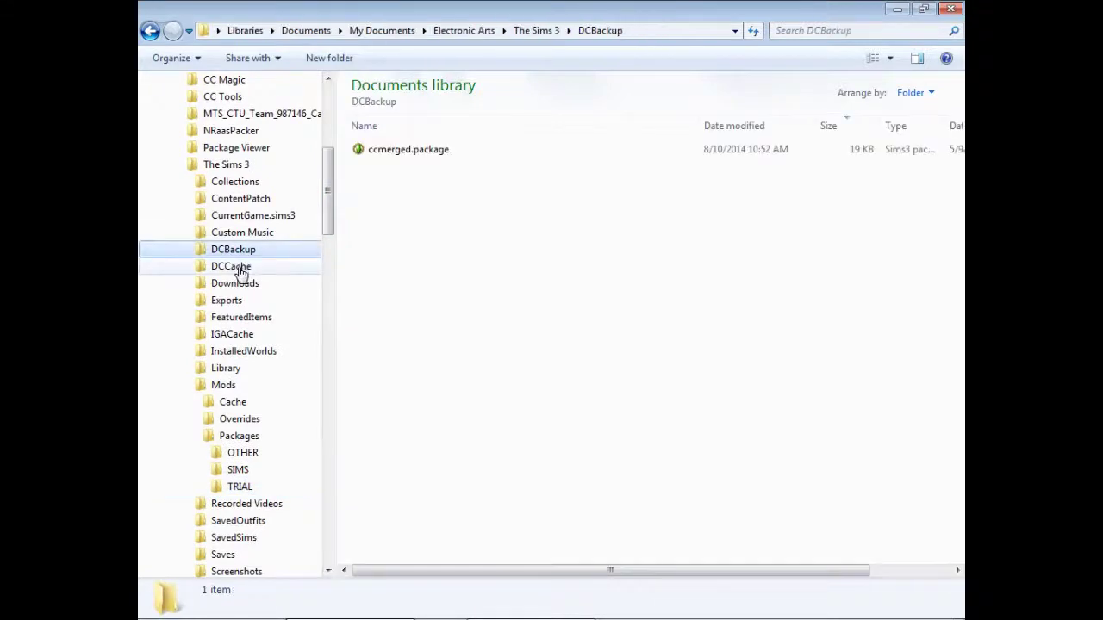
click(243, 273)
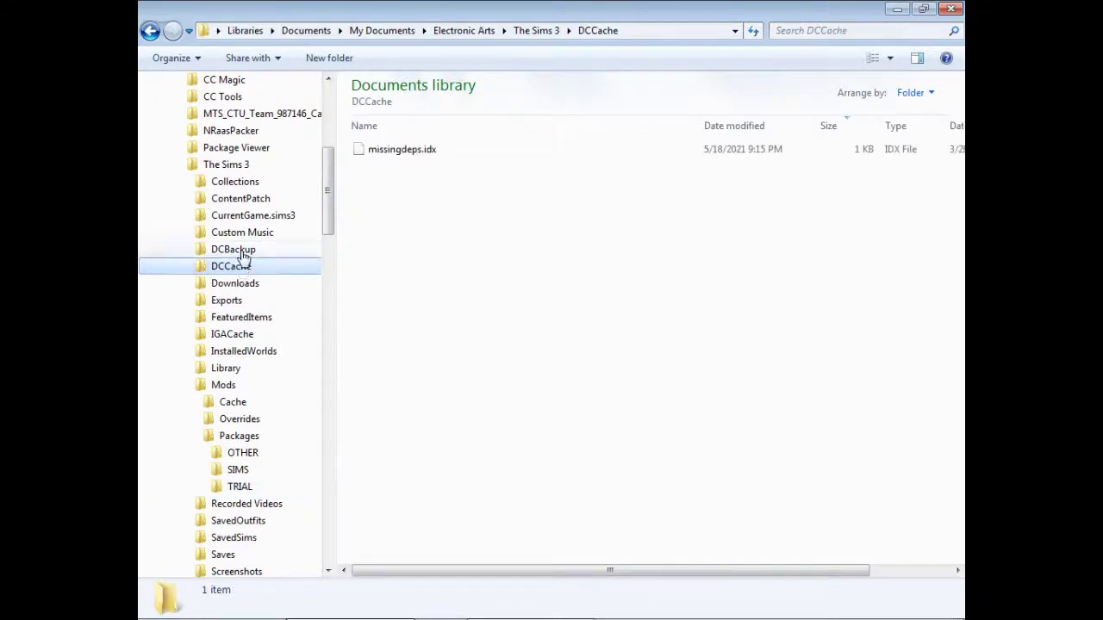
click(244, 256)
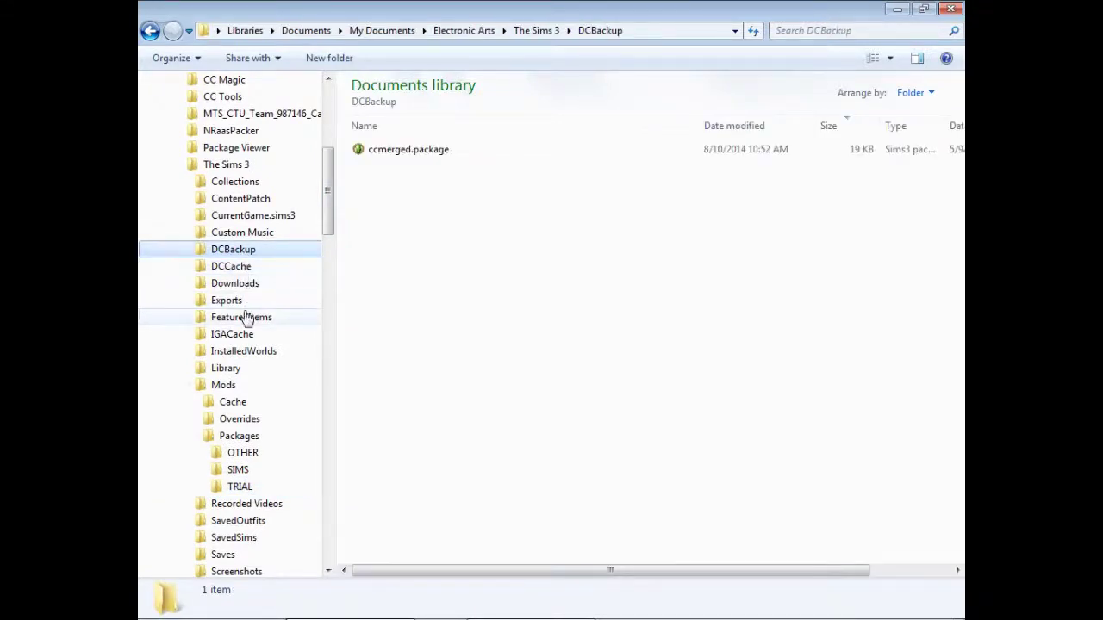
Step: Permanently delete Dragon Valley.world from the InstalledWorlds folder
click(245, 353)
click(424, 173)
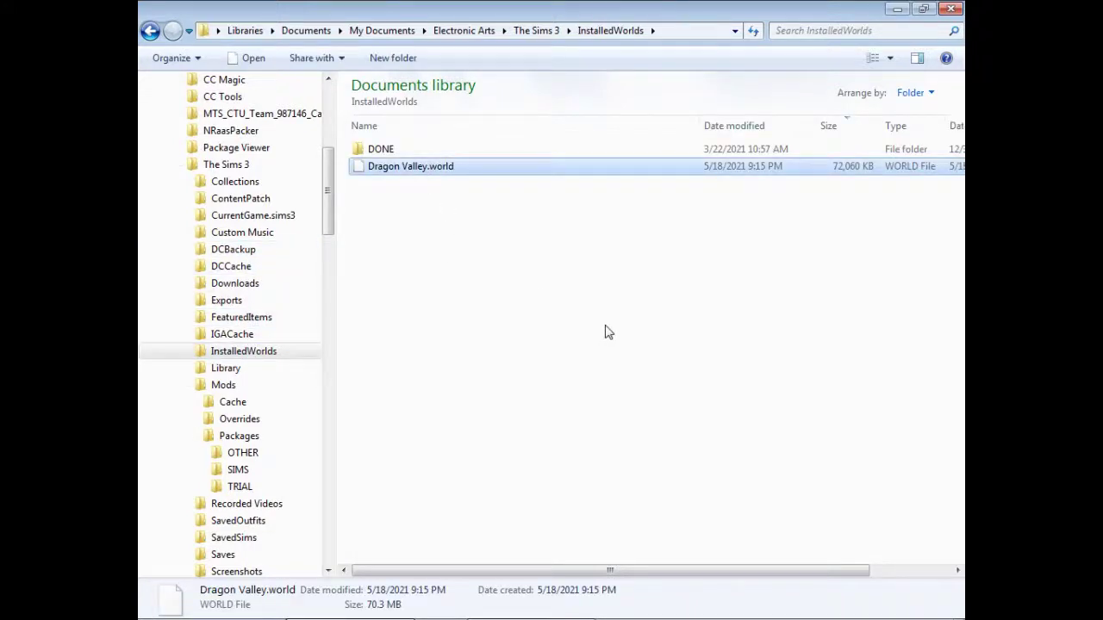
key(shift+Delete)
key(Return)
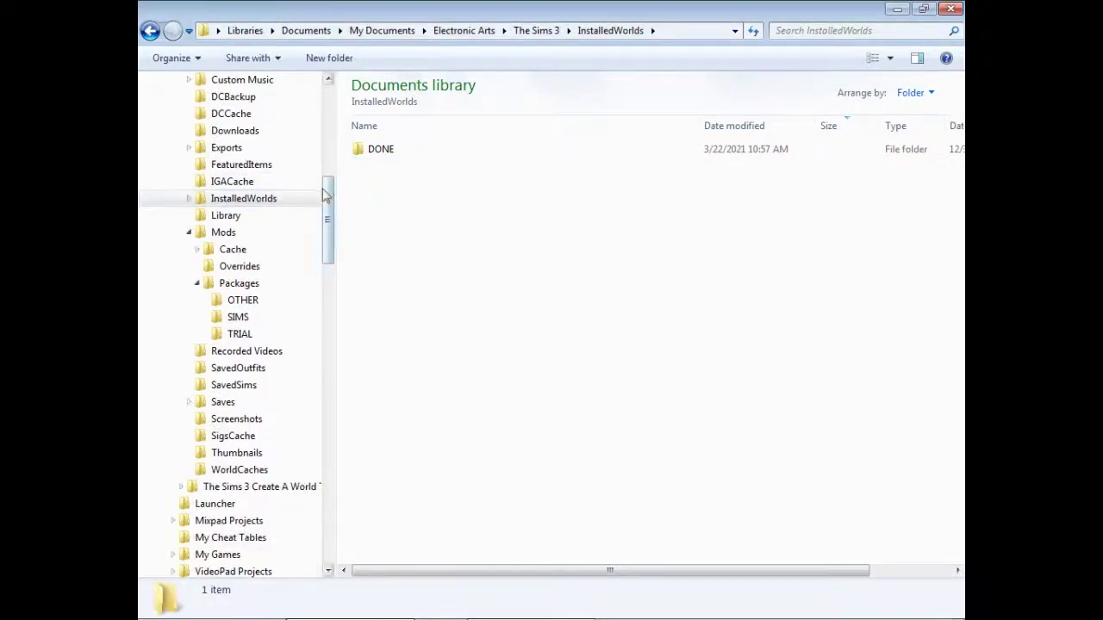
Step: Review the DCBackup and DCCache folders, the main The Sims 3 folder, and the packages in the TRIAL folder
drag(327, 202, 318, 180)
click(231, 199)
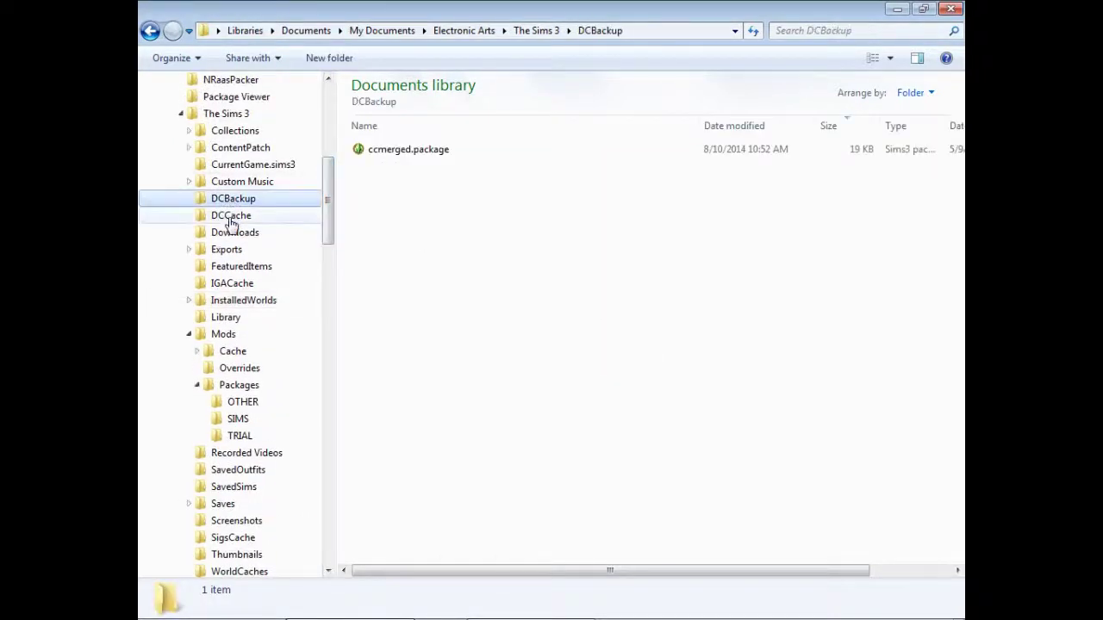
click(230, 216)
drag(332, 231, 339, 189)
click(247, 216)
click(227, 169)
scroll(461, 412, down, 3)
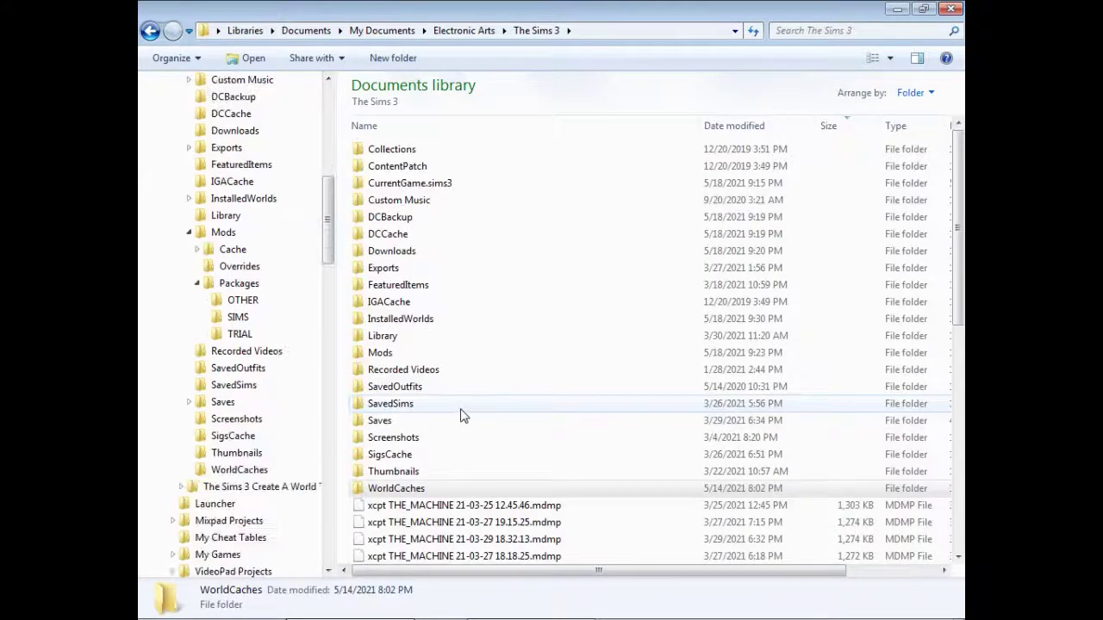
scroll(460, 412, up, 2)
click(460, 404)
scroll(465, 414, down, 5)
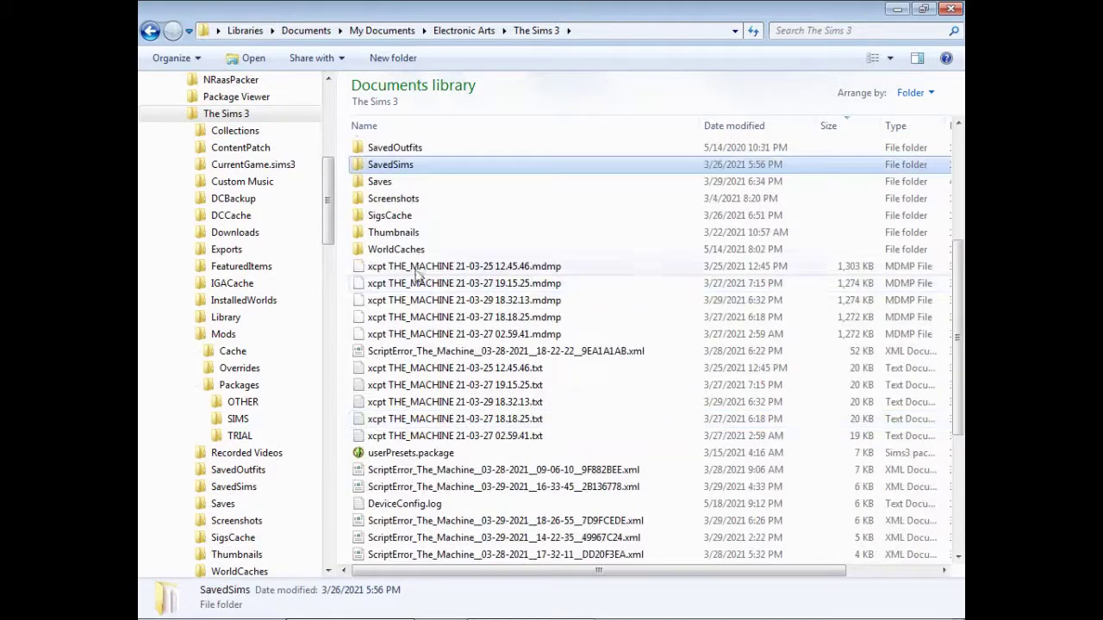
scroll(437, 238, up, 5)
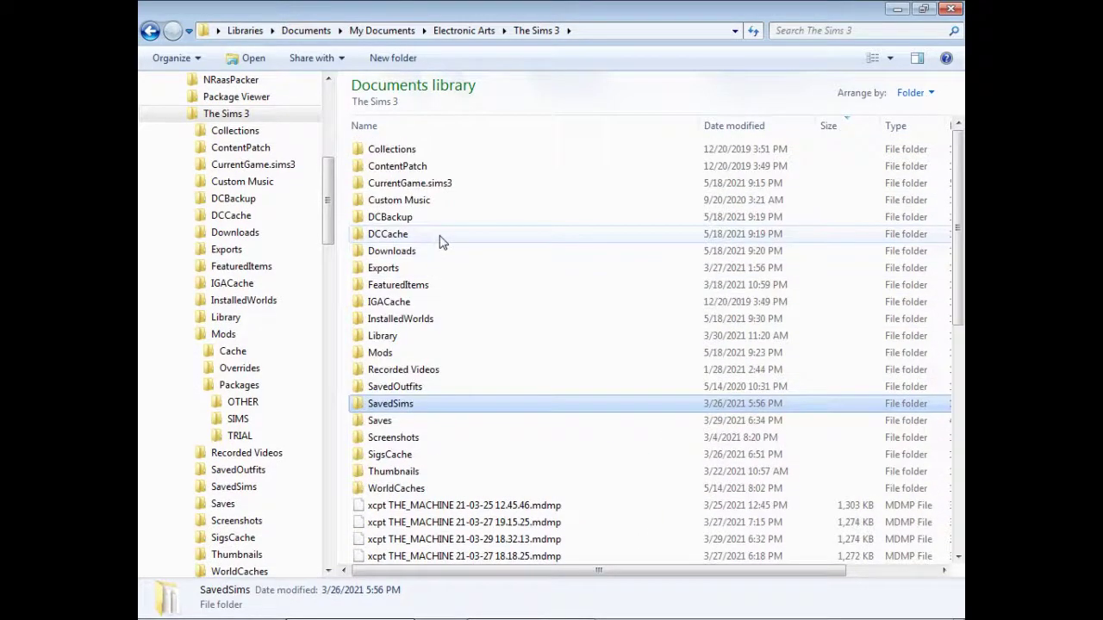
click(239, 435)
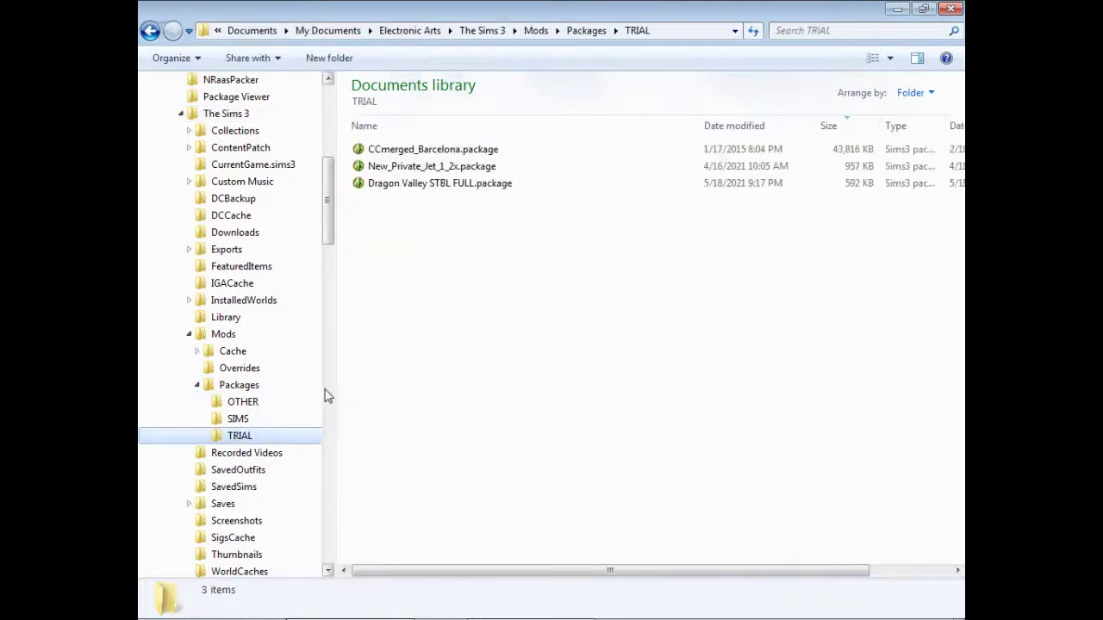
Step: Switch back to CC Magic and launch The Sims 3 with the Default configuration
mouse_move(307, 607)
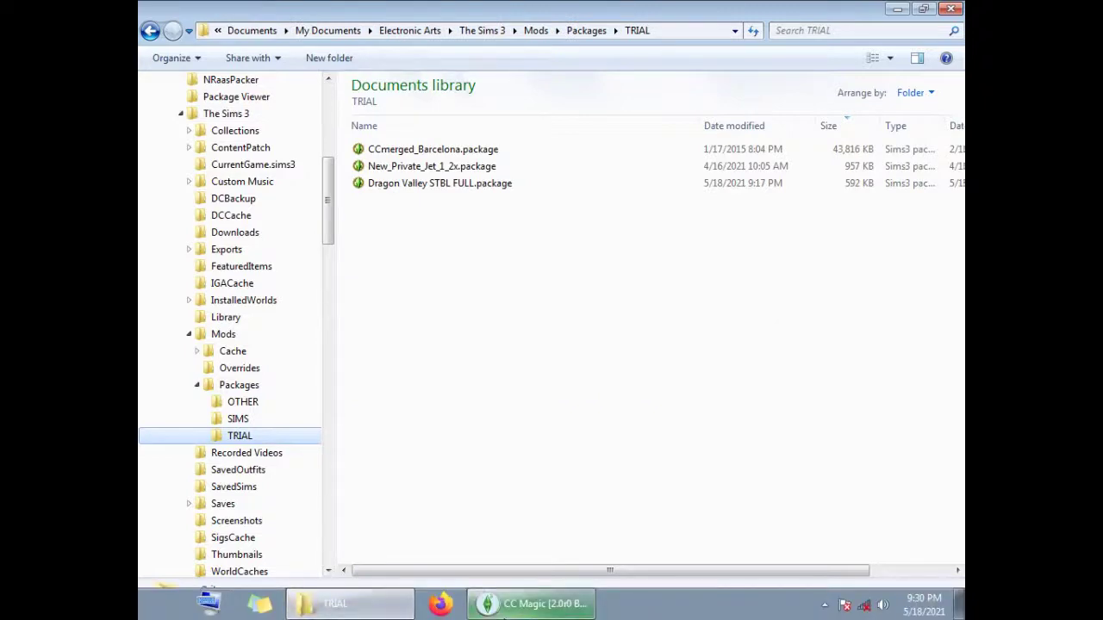
click(509, 604)
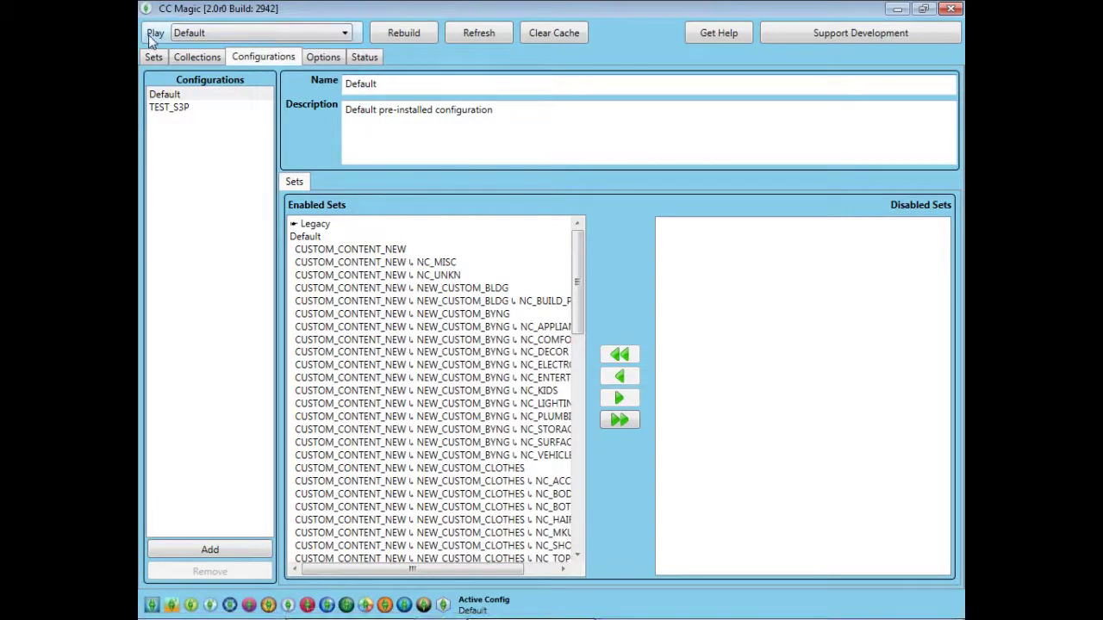
click(151, 35)
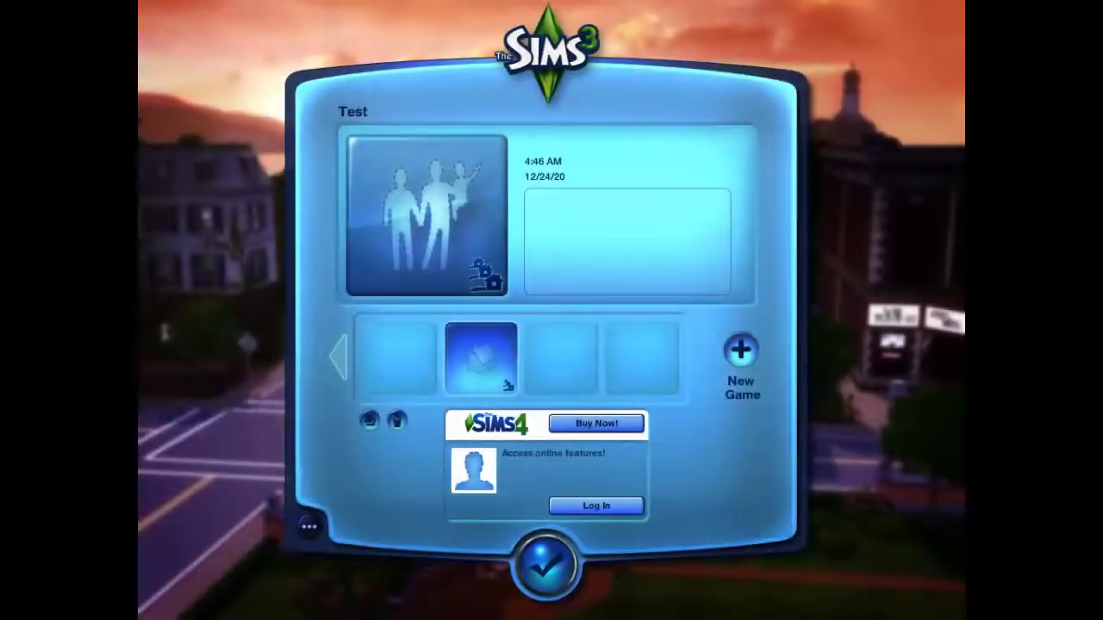
Step: Start a new game in The Sims 3 with Dragon Valley as the town
click(741, 349)
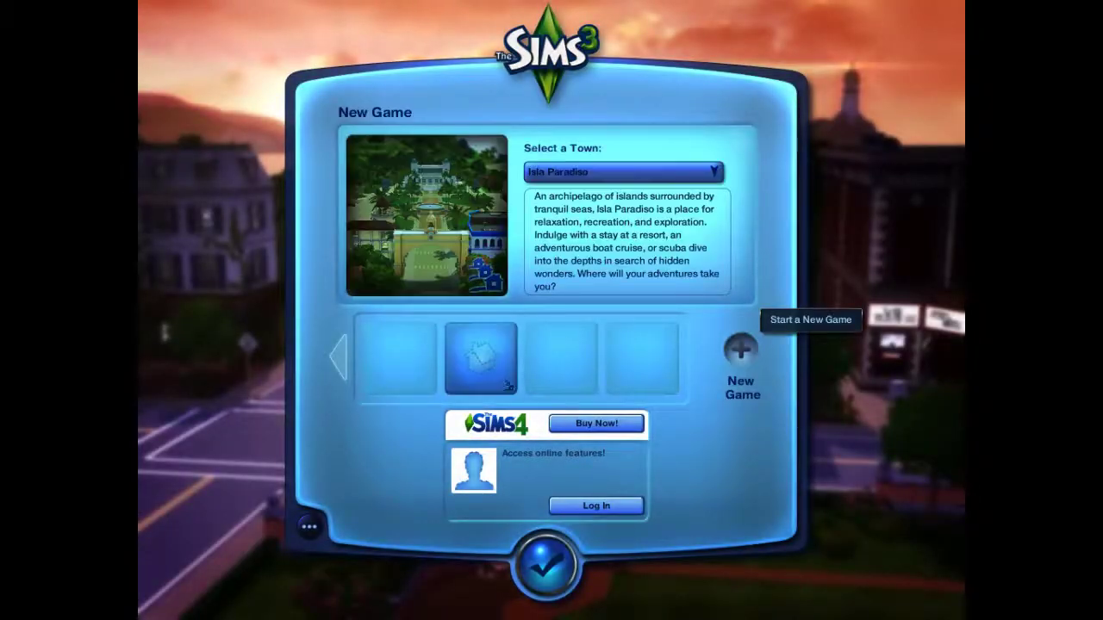
click(623, 172)
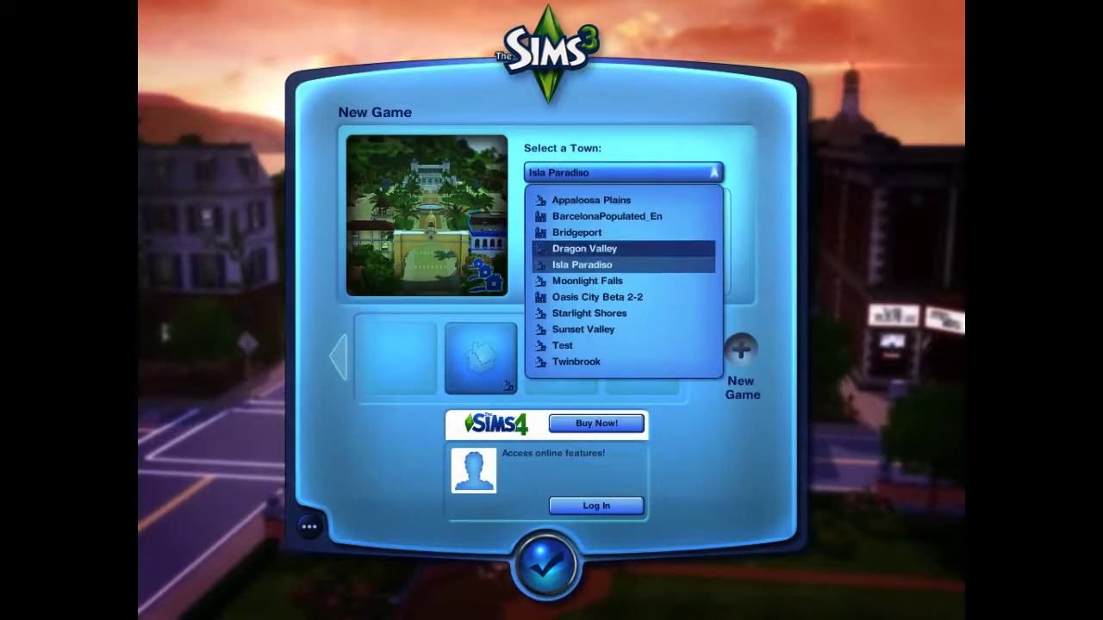
click(584, 248)
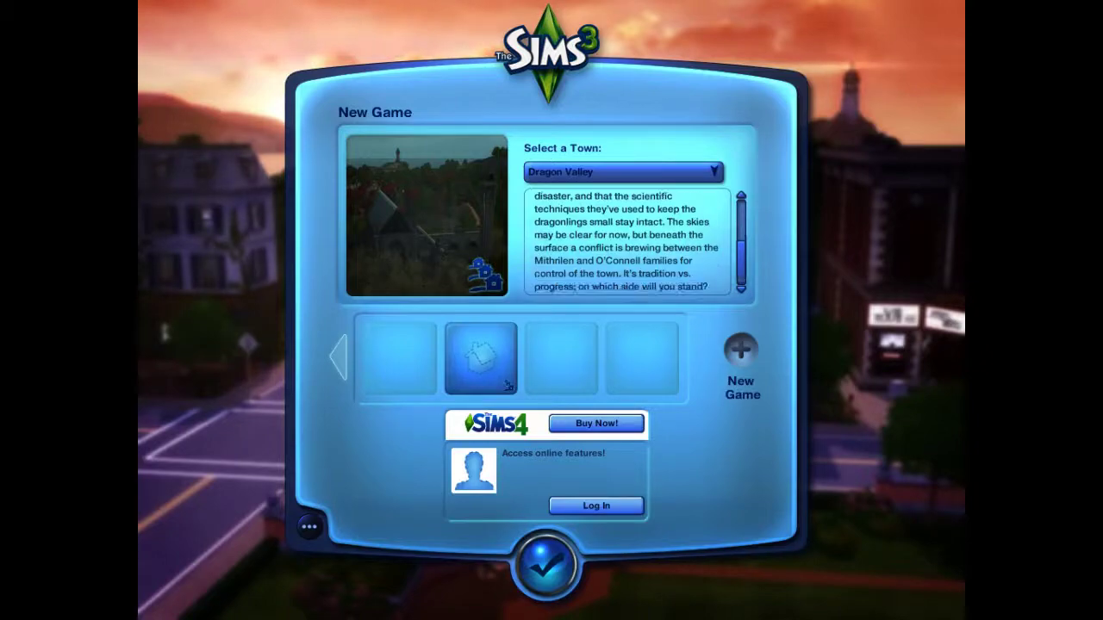
double_click(508, 385)
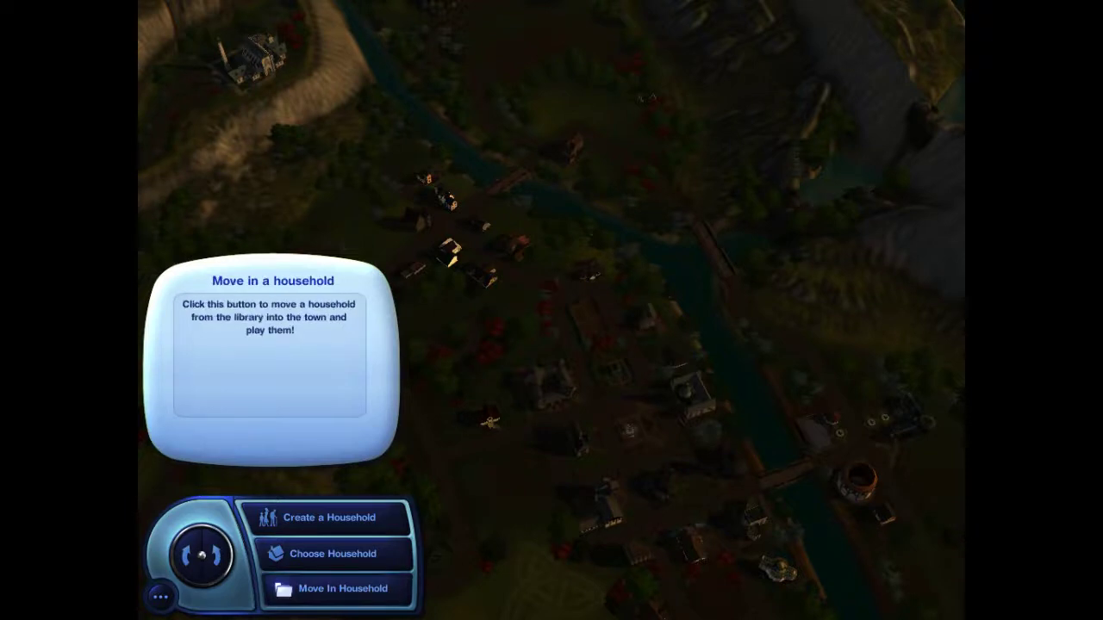
Step: Choose the Funke household from the library to move into the town
click(343, 589)
click(809, 546)
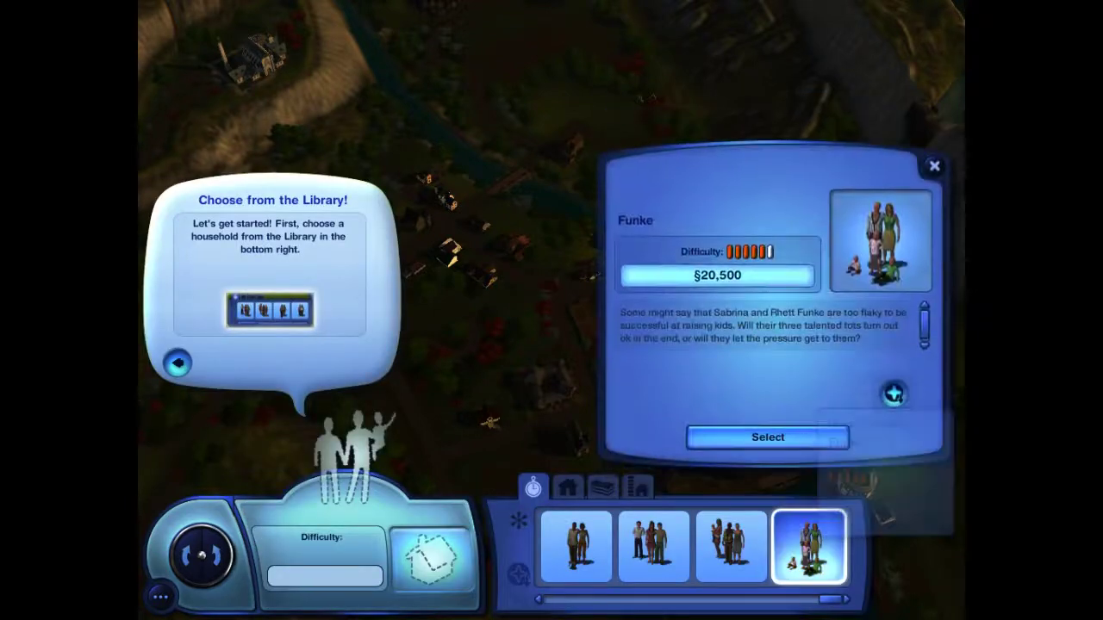
click(892, 396)
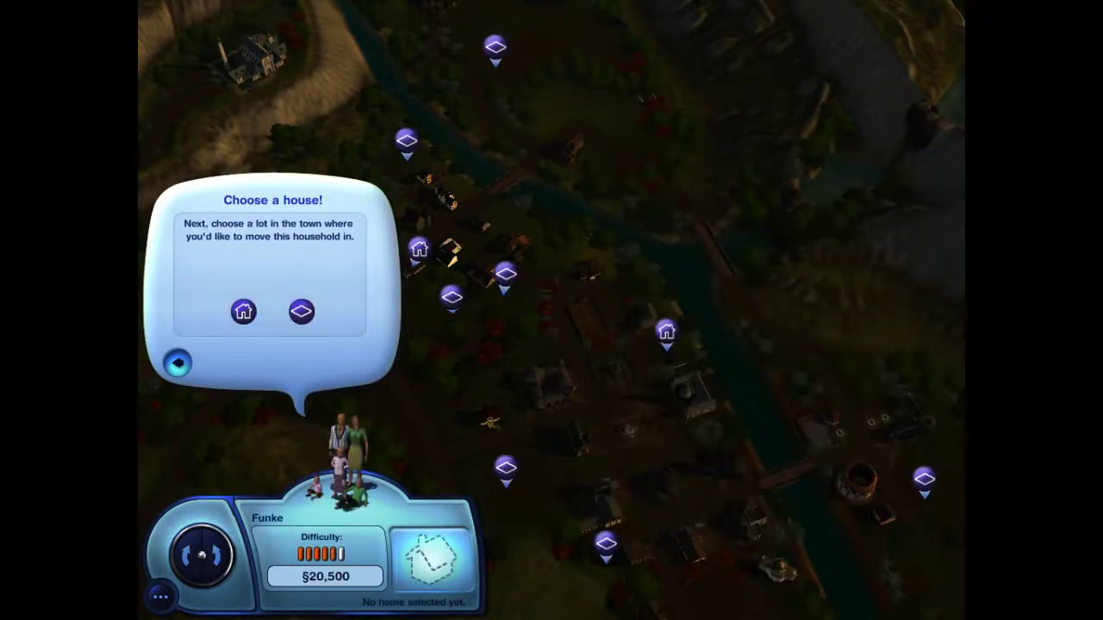
Step: Survey the available lots across the Dragon Valley map and check their street addresses
mouse_move(506, 274)
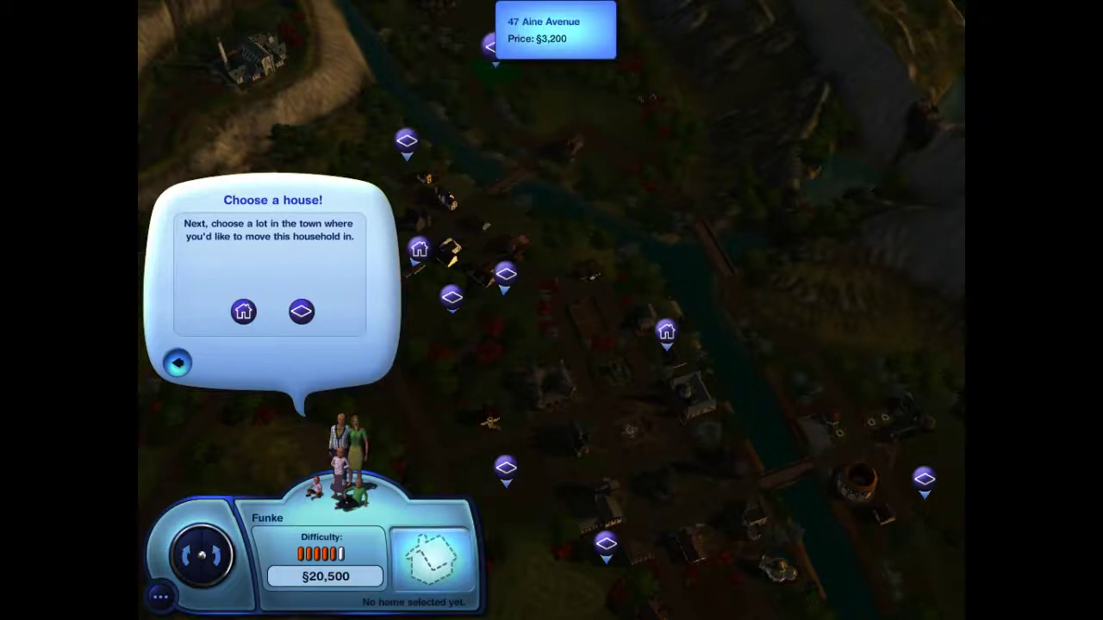
key(Down)
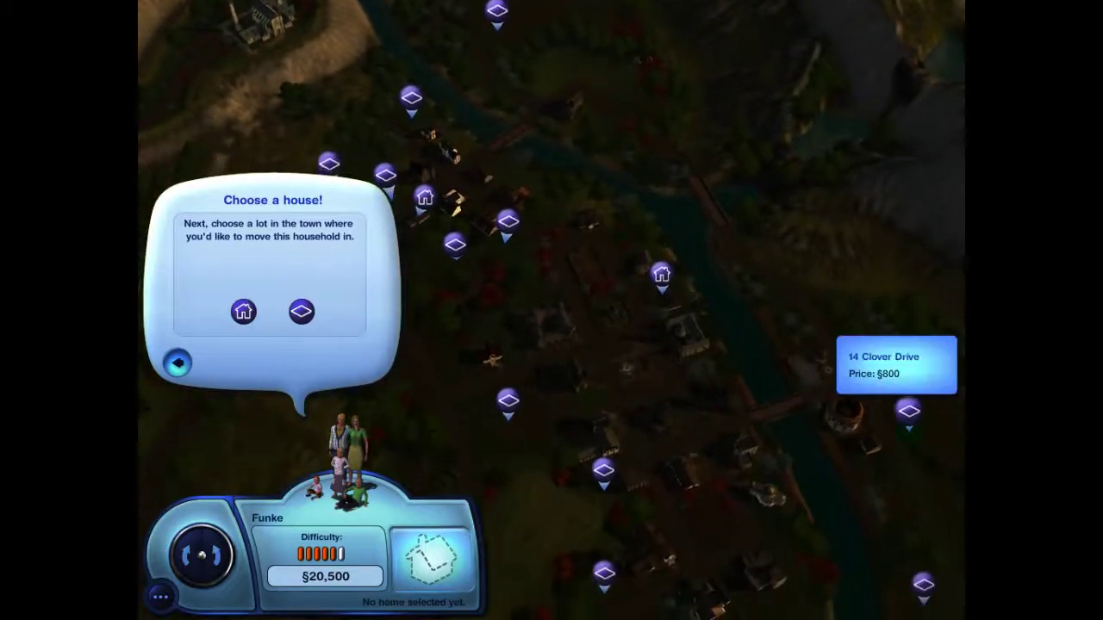
key(Down)
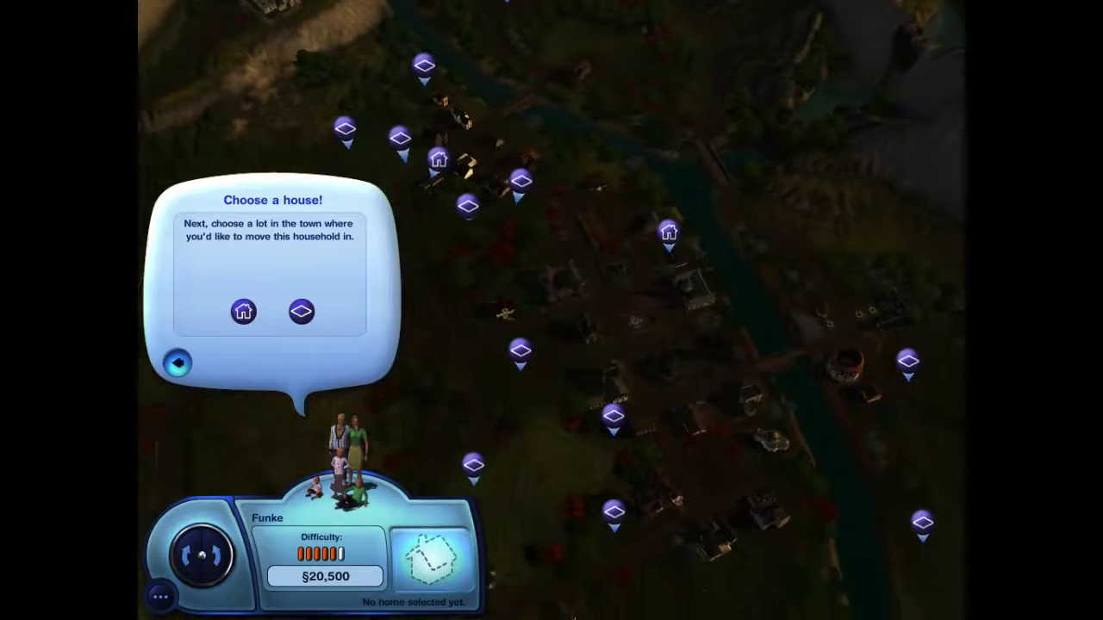
key(Down)
key(Left)
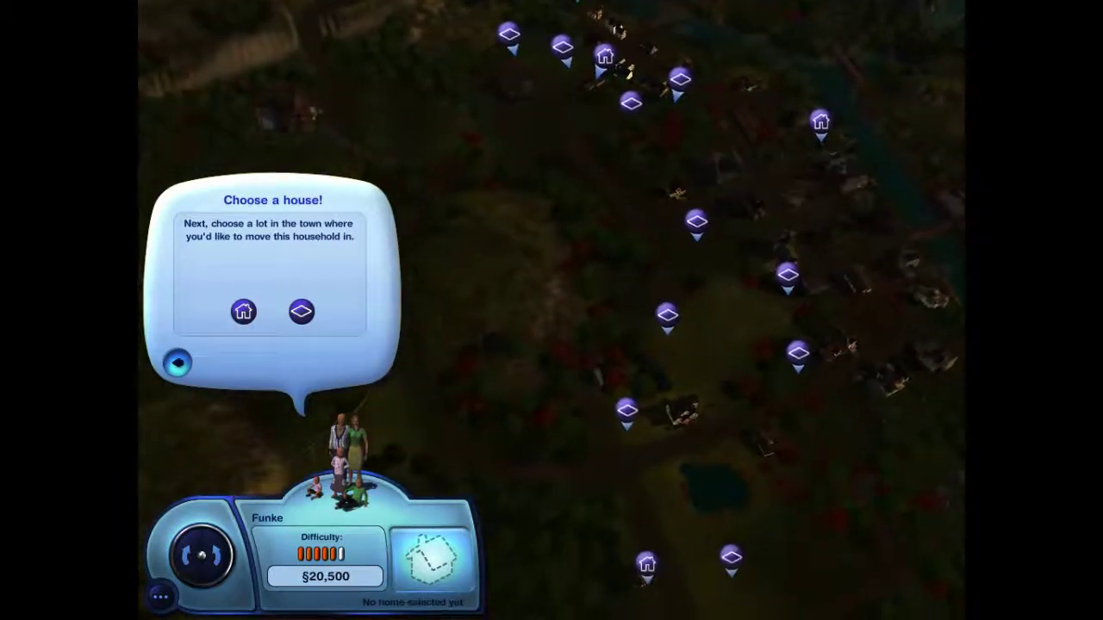